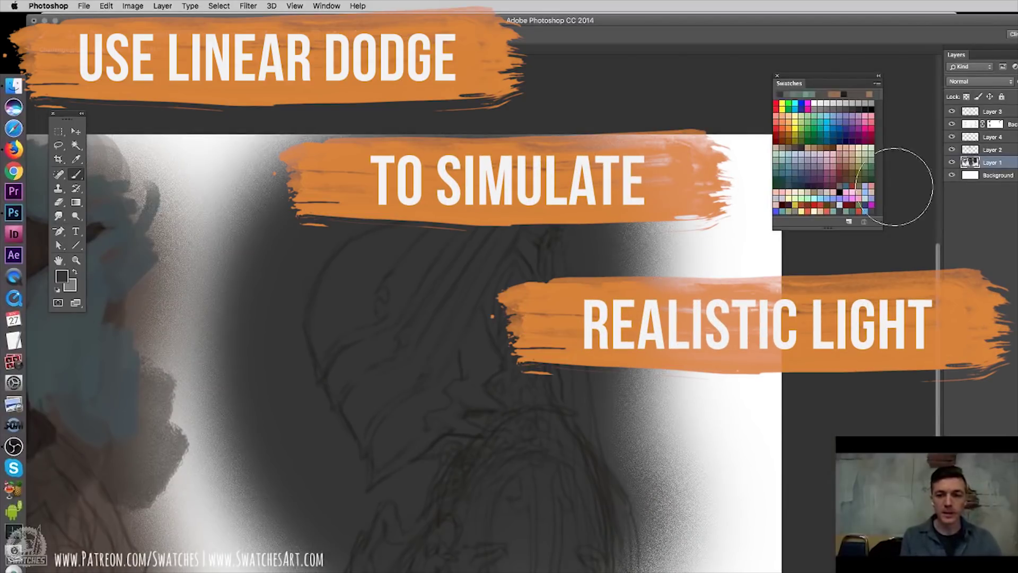
- Choose a muted blue swatch and paint a bright Linear Dodge highlight across the upper part of the sketched armor plate
left_click(798, 166)
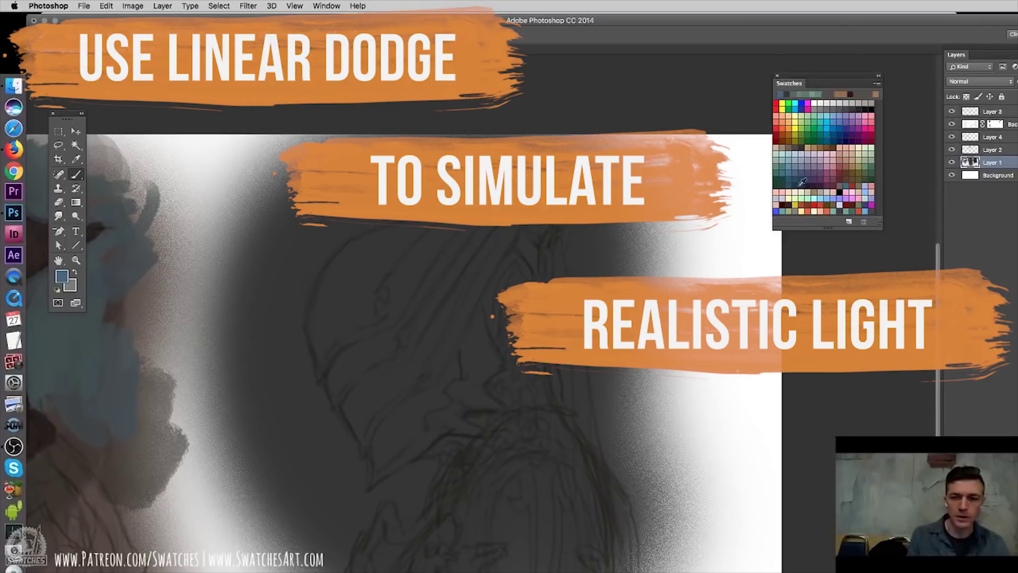
left_click(798, 166)
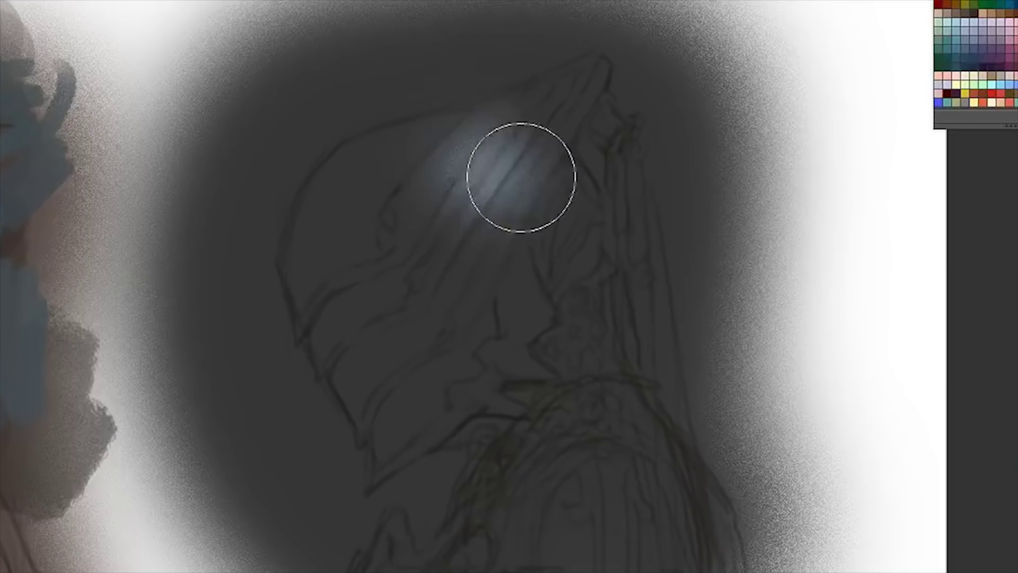
left_click_drag(479, 263, 442, 258)
mouse_move(472, 170)
left_mouse_down()
mouse_move(546, 159)
mouse_move(504, 148)
mouse_move(534, 125)
mouse_move(419, 146)
mouse_move(533, 169)
mouse_move(375, 141)
mouse_move(391, 155)
mouse_move(584, 198)
mouse_move(435, 164)
left_mouse_up()
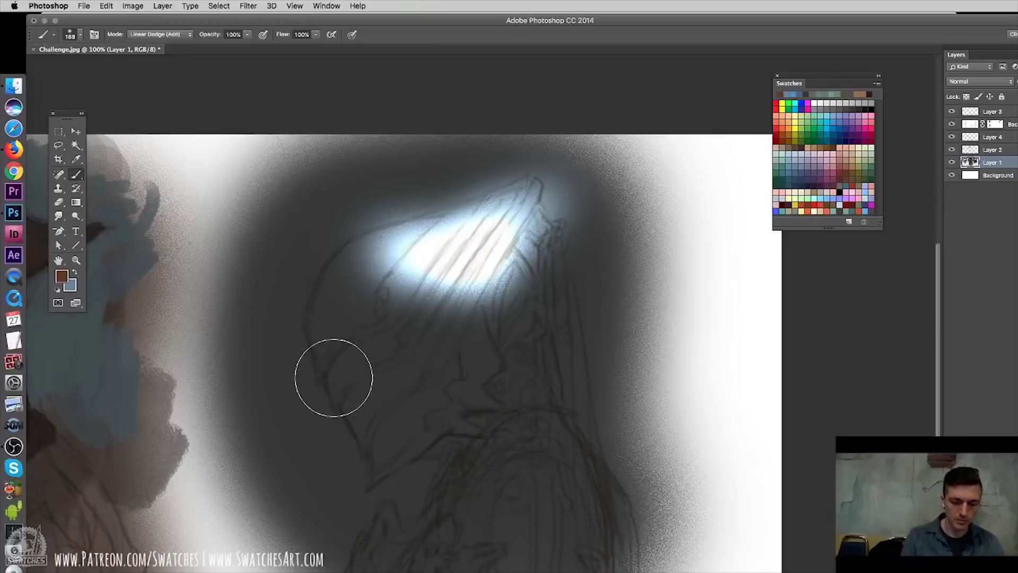
- Build a warm Linear Dodge glow along the armor's lower left edge with brown, dark red and orange, using 28% opacity for the orange
mouse_move(319, 331)
left_mouse_down()
mouse_move(305, 342)
mouse_move(308, 332)
mouse_move(408, 412)
mouse_move(346, 405)
mouse_move(351, 382)
mouse_move(432, 455)
mouse_move(421, 425)
left_mouse_up()
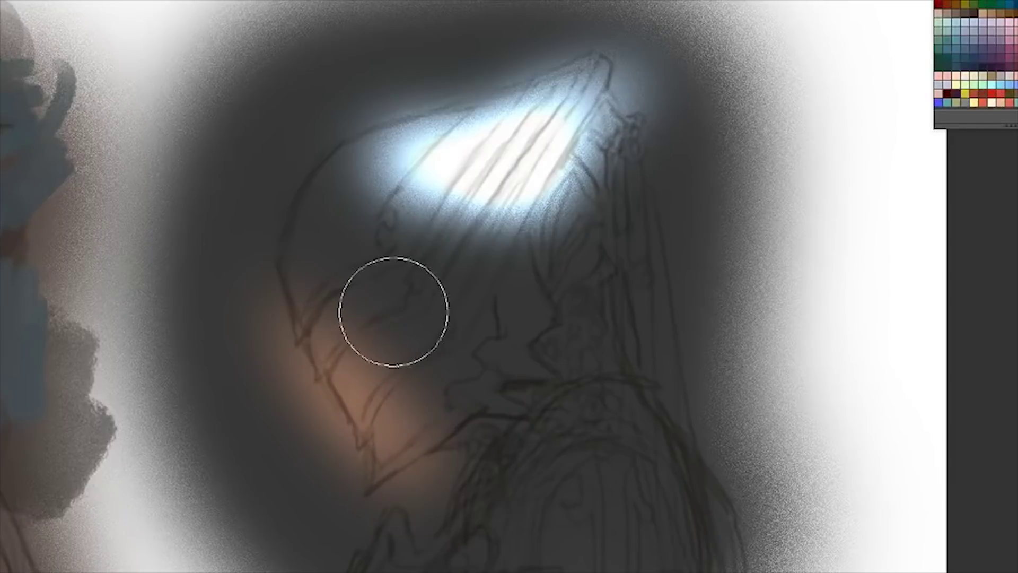
mouse_move(394, 311)
left_mouse_down()
mouse_move(323, 312)
mouse_move(389, 351)
mouse_move(353, 302)
mouse_move(390, 357)
mouse_move(440, 389)
mouse_move(329, 284)
mouse_move(384, 366)
mouse_move(504, 452)
mouse_move(446, 408)
mouse_move(460, 395)
mouse_move(346, 348)
mouse_move(438, 450)
mouse_move(501, 368)
mouse_move(515, 381)
mouse_move(356, 381)
mouse_move(419, 386)
mouse_move(453, 417)
mouse_move(503, 426)
mouse_move(463, 433)
mouse_move(495, 471)
left_mouse_up()
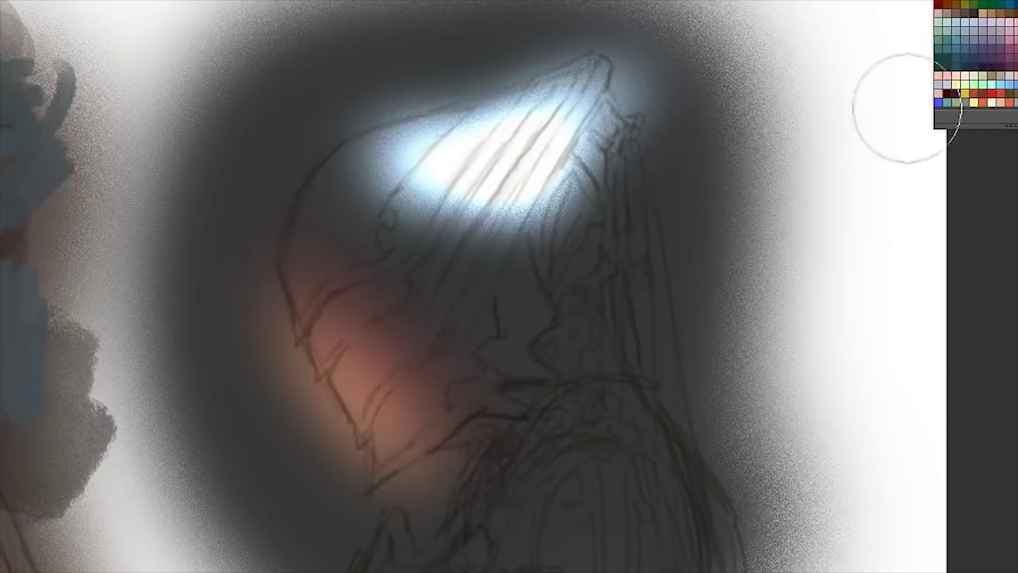
left_click(948, 2)
mouse_move(411, 449)
left_mouse_down()
mouse_move(336, 457)
mouse_move(330, 421)
mouse_move(360, 464)
mouse_move(360, 434)
left_mouse_up()
key("super+z")
key("super+z")
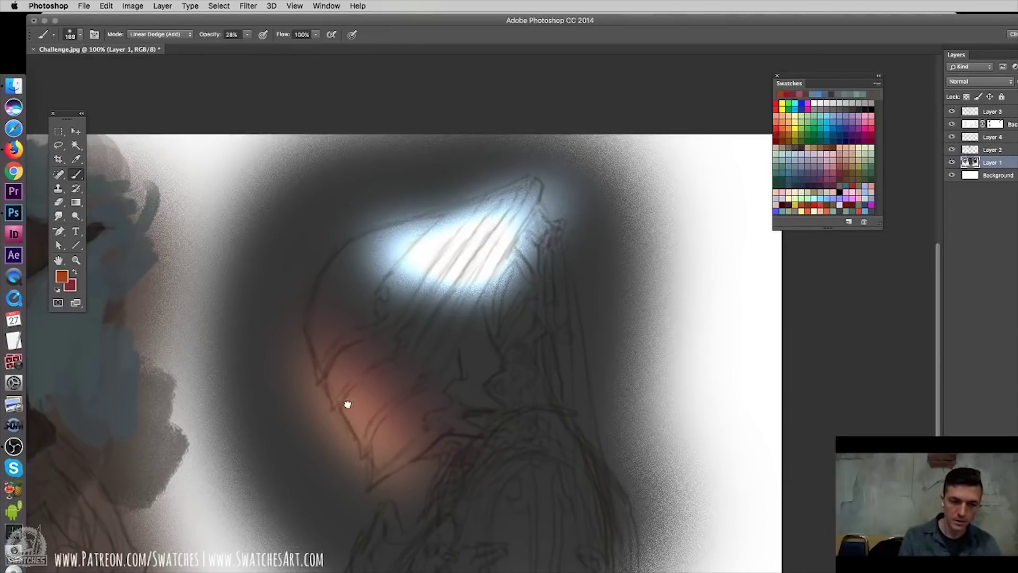
mouse_move(347, 409)
left_mouse_down()
mouse_move(349, 430)
mouse_move(336, 422)
mouse_move(354, 468)
mouse_move(335, 427)
mouse_move(363, 478)
left_mouse_up()
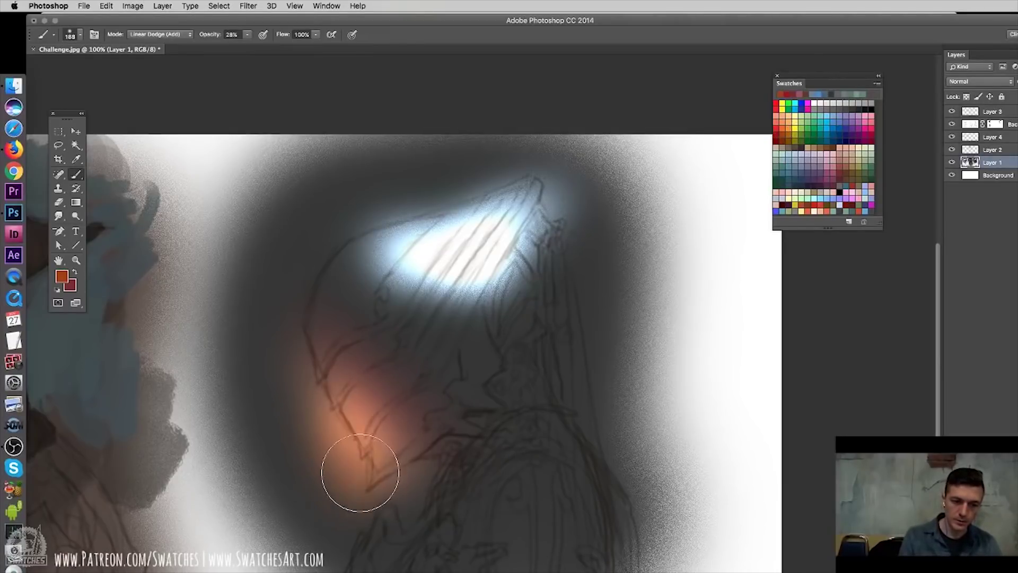
key("super+z")
- Adjust the brush opacity and intensify the orange rim light along the armor's whole left edge
left_click(247, 35)
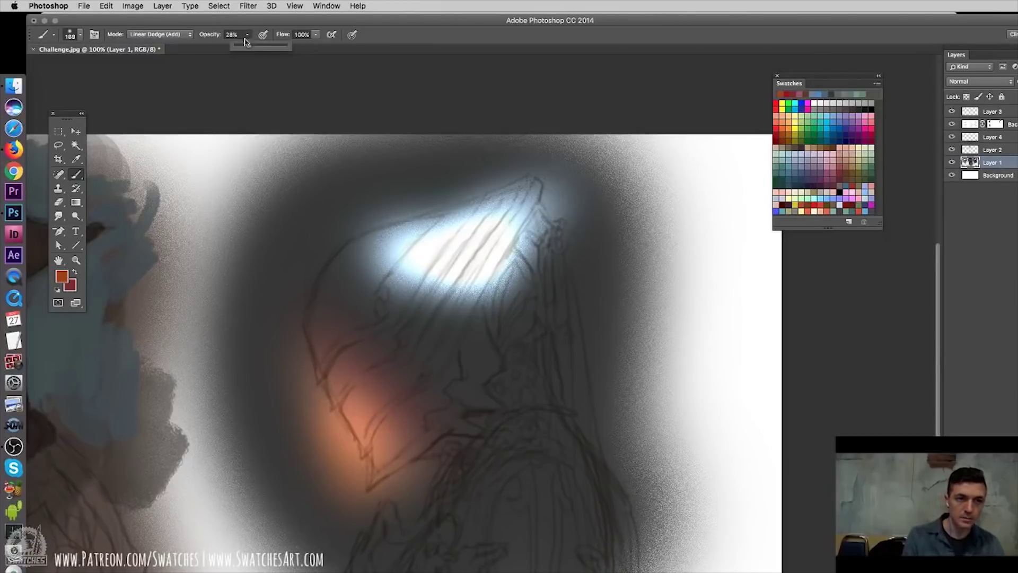
left_click(317, 57)
mouse_move(328, 403)
left_mouse_down()
mouse_move(363, 462)
mouse_move(318, 366)
left_mouse_up()
left_click_drag(302, 269, 322, 332)
left_click_drag(387, 459, 391, 451)
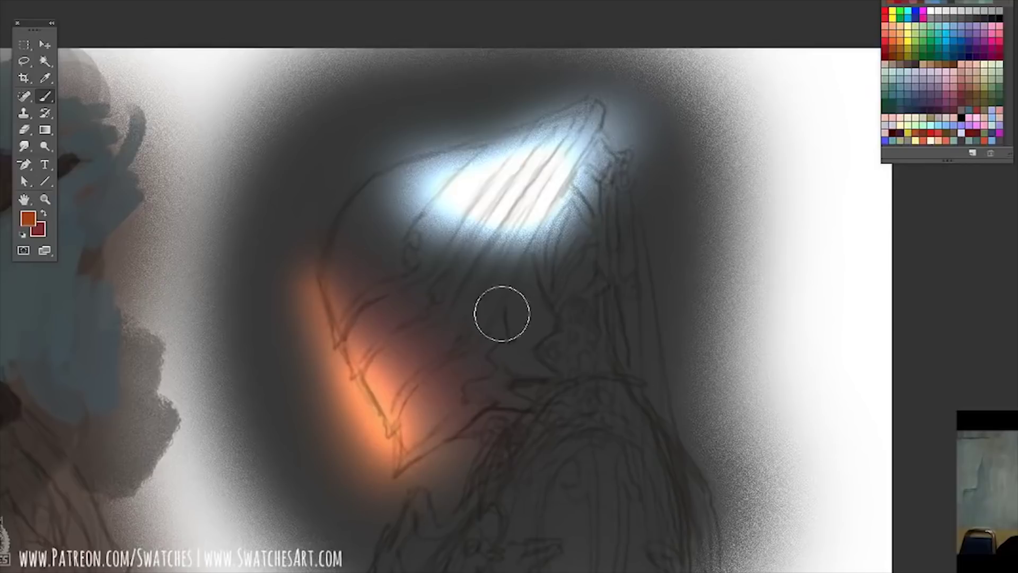
- Pick a muted lavender-blue swatch and paint small soft highlights on the armor's upper left, middle and lower bands
left_click(923, 79)
mouse_move(454, 273)
left_mouse_down()
mouse_move(511, 295)
mouse_move(480, 278)
left_mouse_up()
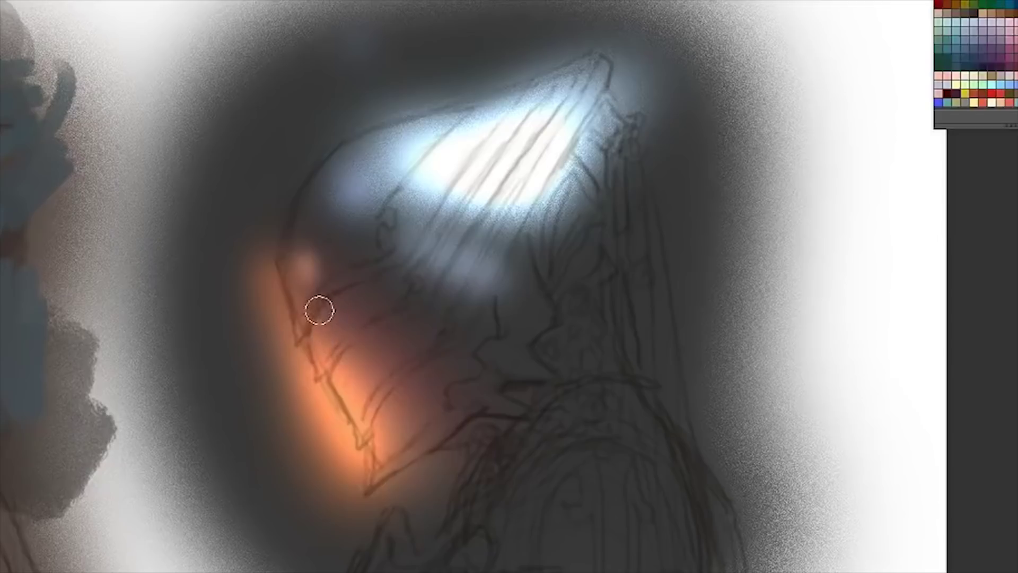
mouse_move(318, 310)
left_mouse_down()
mouse_move(347, 356)
mouse_move(380, 361)
mouse_move(389, 389)
mouse_move(429, 435)
left_mouse_up()
left_click_drag(426, 357, 466, 420)
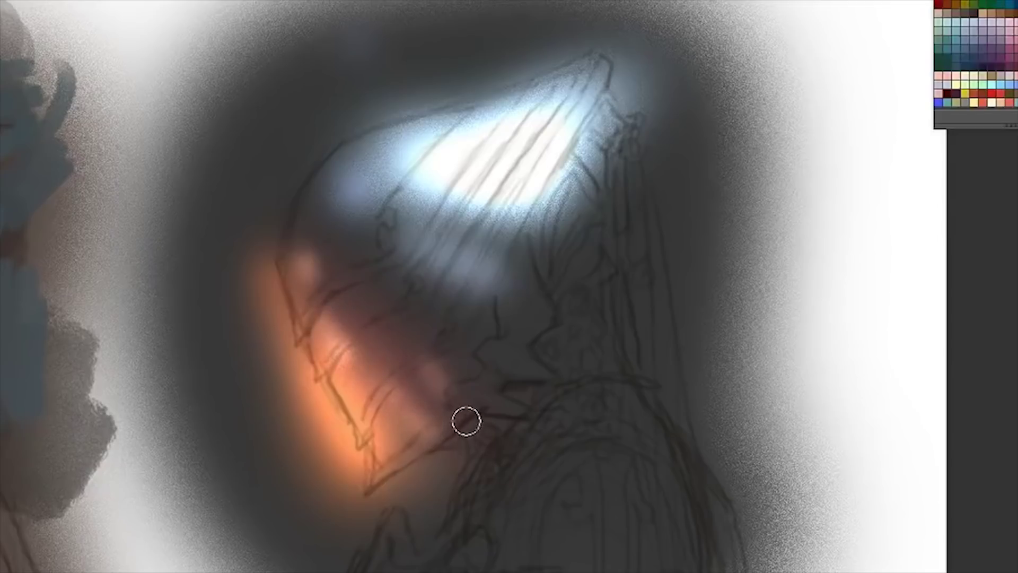
left_click_drag(426, 376, 485, 437)
left_click_drag(422, 383, 452, 421)
- Paint opaque grey-brown background around the armor's silhouette with a textured brush, sampling colors from the canvas
mouse_move(256, 248)
left_mouse_down()
mouse_move(289, 364)
mouse_move(309, 297)
mouse_move(366, 424)
mouse_move(377, 423)
mouse_move(378, 516)
mouse_move(461, 448)
mouse_move(456, 562)
left_mouse_up()
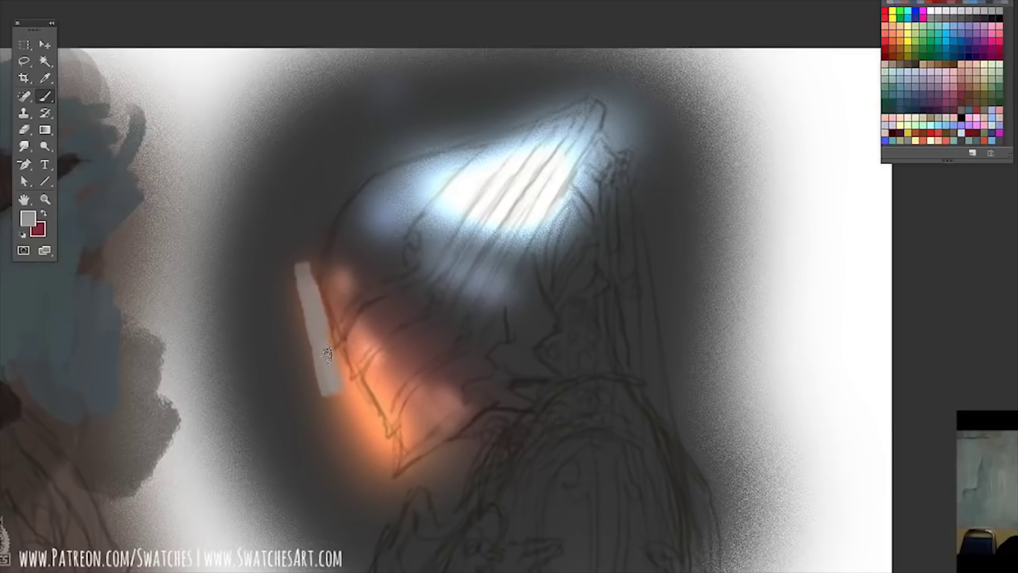
left_click(457, 459, "alt")
left_click(314, 314, "alt")
left_click_drag(308, 228, 329, 160)
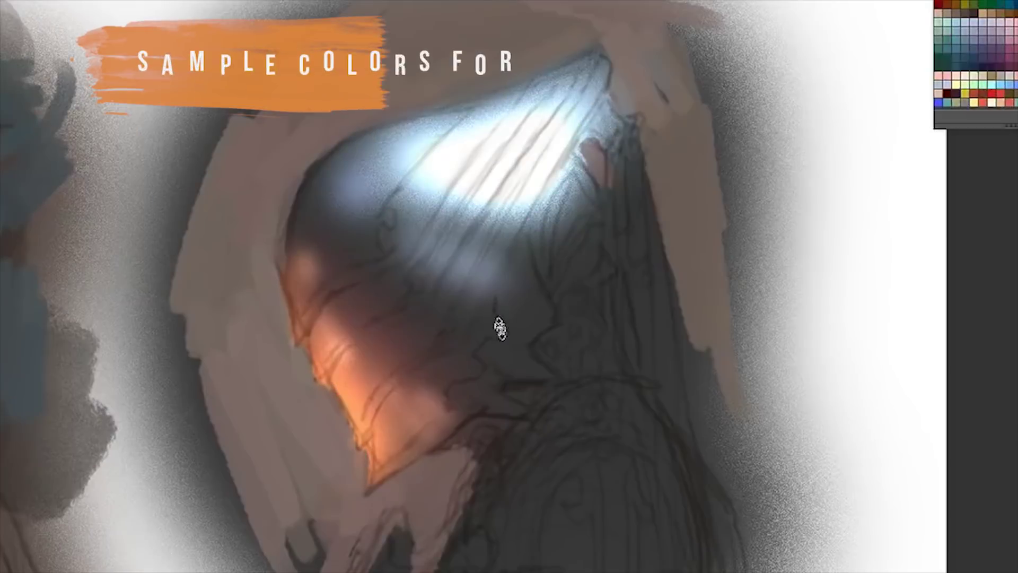
- Block in the shapes to the right of and below the armor with near-black strokes in Normal mode
mouse_move(555, 190)
left_mouse_down()
mouse_move(539, 231)
mouse_move(568, 270)
mouse_move(520, 392)
mouse_move(485, 419)
mouse_move(509, 454)
mouse_move(539, 412)
mouse_move(561, 416)
mouse_move(590, 226)
mouse_move(592, 328)
left_mouse_up()
left_click_drag(611, 175, 591, 238)
left_click_drag(602, 101, 634, 167)
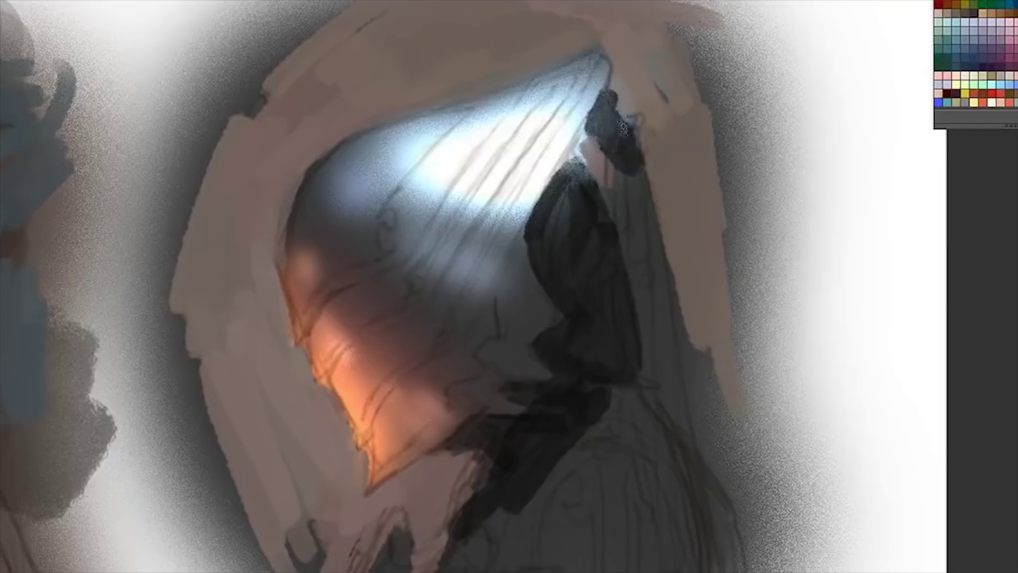
- Switch to the 19 px hard round brush and reduce its size to 10 px for detail work on the armor
right_click(619, 187)
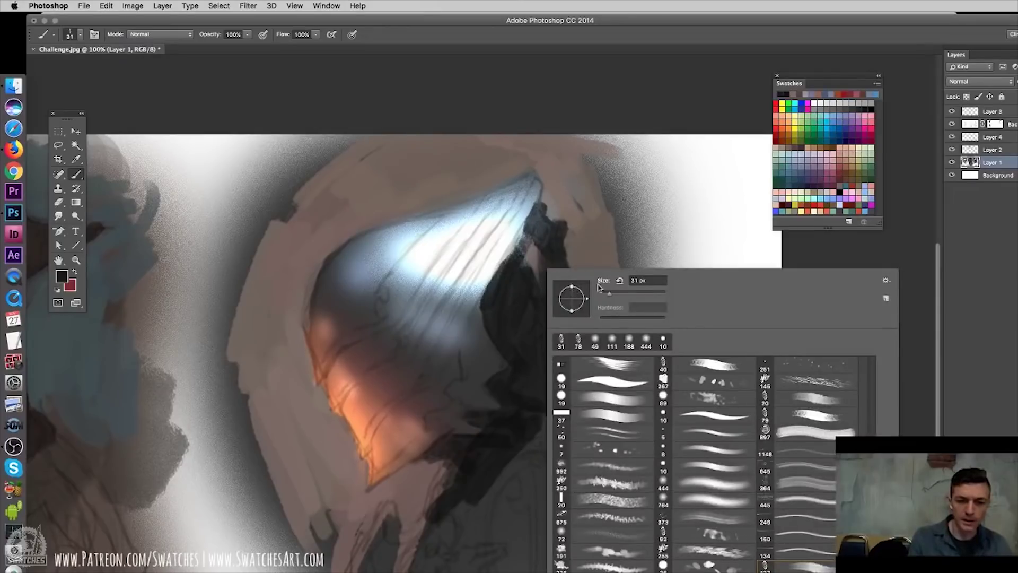
left_click(621, 384)
left_click(507, 420)
key("super+plus")
key("super+plus")
left_click_drag(431, 289, 530, 489)
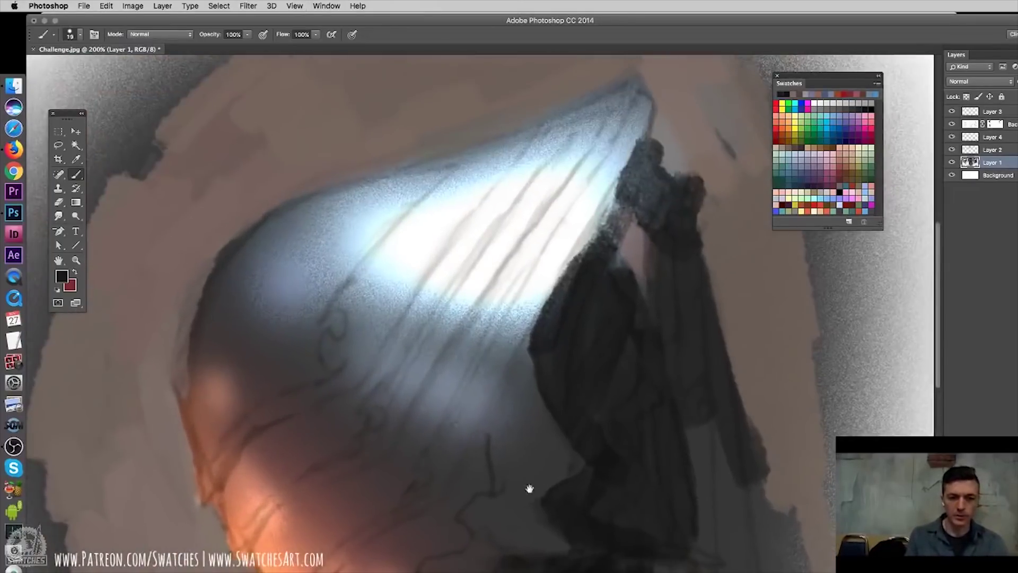
right_click(550, 448)
left_click_drag(610, 449, 606, 450)
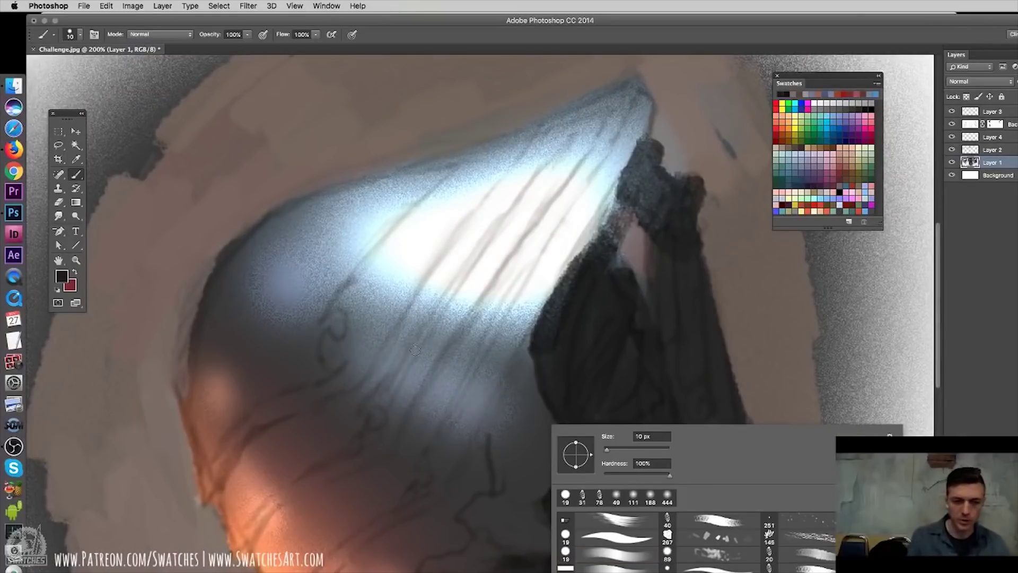
left_click(328, 400)
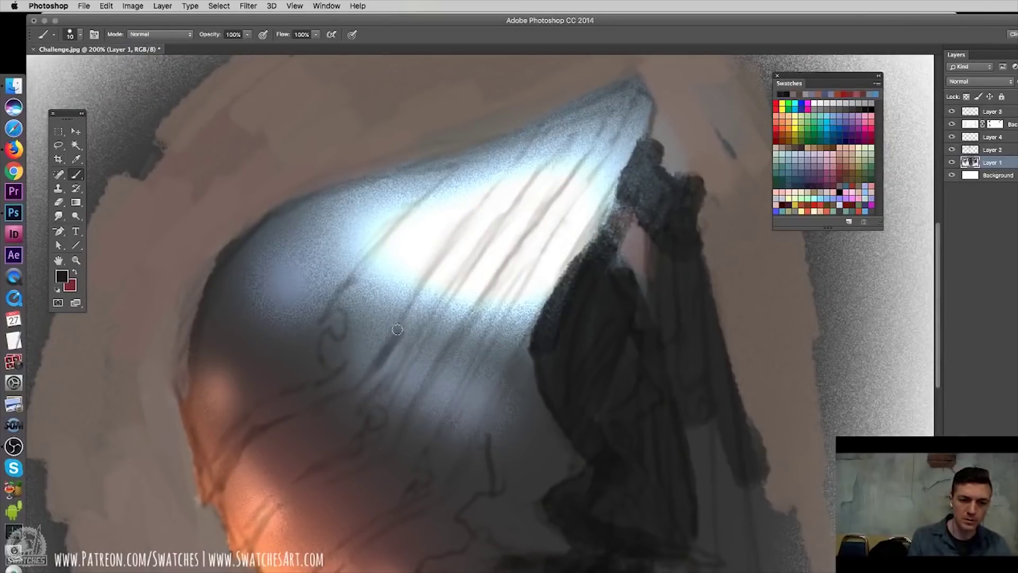
- Paint three dark diagonal grooves across the armor's bright upper highlight, following the sketch lines
left_click_drag(401, 323, 532, 137)
left_click_drag(421, 396, 462, 329)
left_click_drag(660, 38, 688, 1)
left_click_drag(590, 142, 677, 15)
left_click_drag(522, 239, 638, 64)
left_click_drag(470, 327, 547, 202)
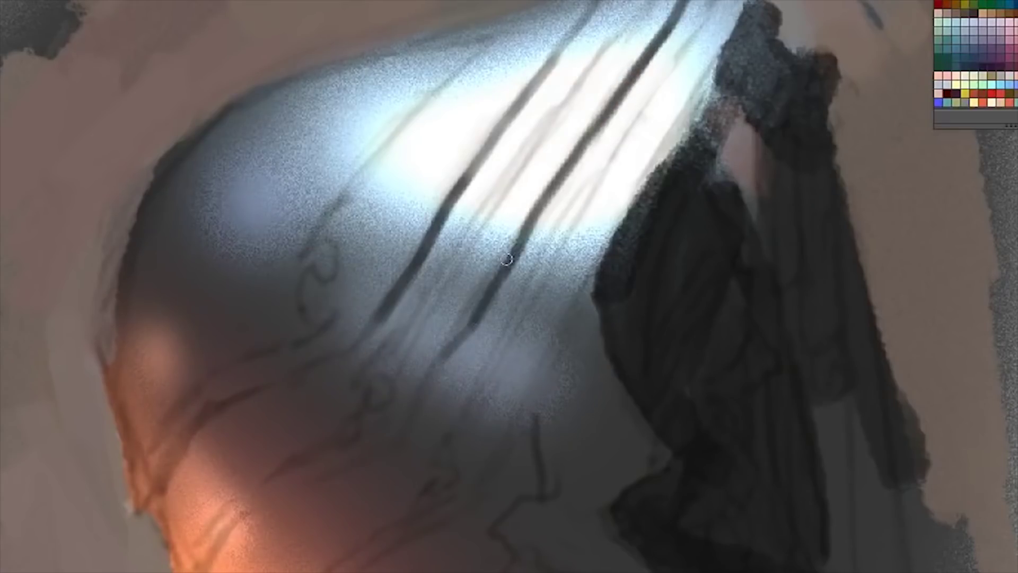
left_click_drag(434, 377, 514, 250)
left_click_drag(415, 414, 461, 343)
left_click_drag(393, 447, 447, 363)
mouse_move(477, 500)
left_mouse_down()
mouse_move(550, 381)
mouse_move(595, 256)
left_mouse_up()
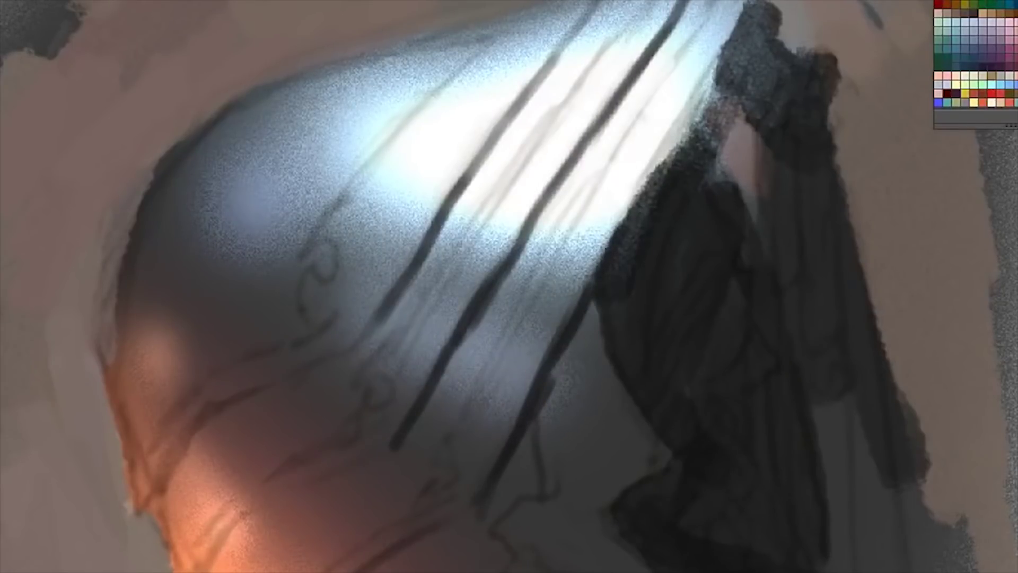
- Paint dark grooves across the armor's orange lower bands and one along the highlight's left side at 53% opacity
left_click_drag(206, 572, 265, 509)
mouse_move(149, 511)
left_mouse_down()
mouse_move(202, 432)
mouse_move(292, 362)
left_mouse_up()
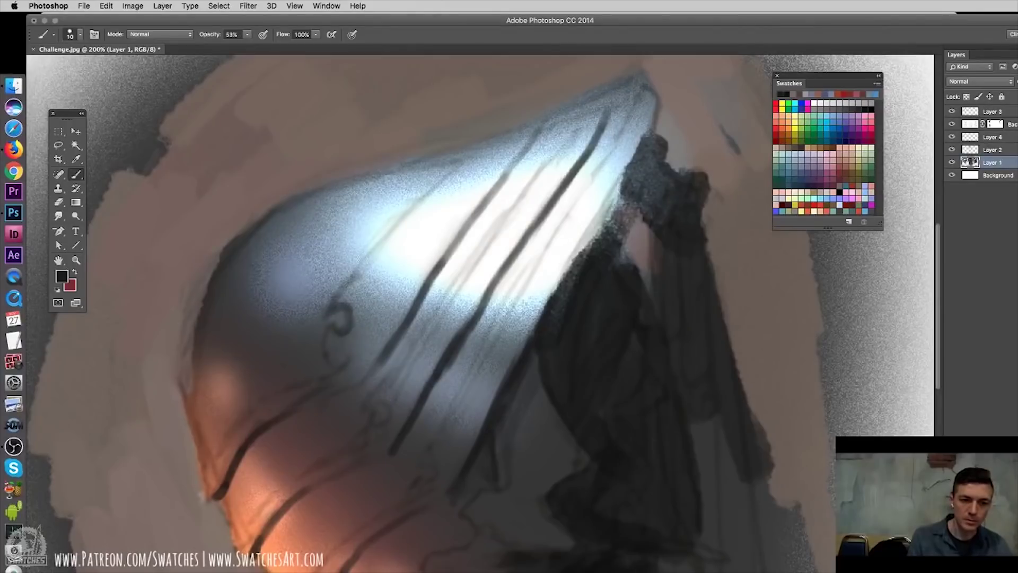
left_click_drag(335, 301, 472, 141)
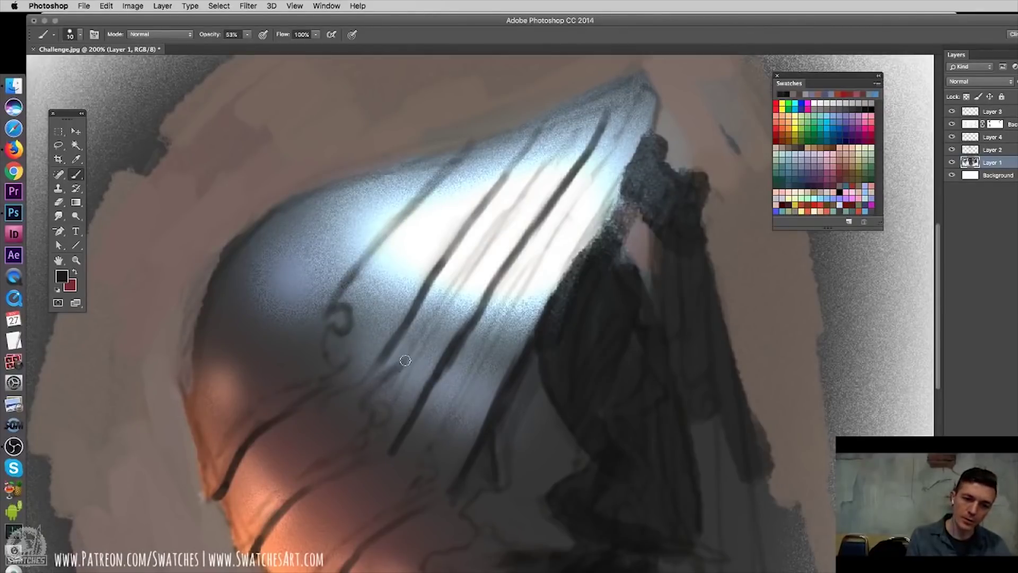
- Add softer secondary lines between the dark grooves on the bright highlight at 53% opacity, redoing the first stroke
left_click_drag(405, 352, 516, 173)
key("ctrl+z")
left_click_drag(431, 324, 474, 243)
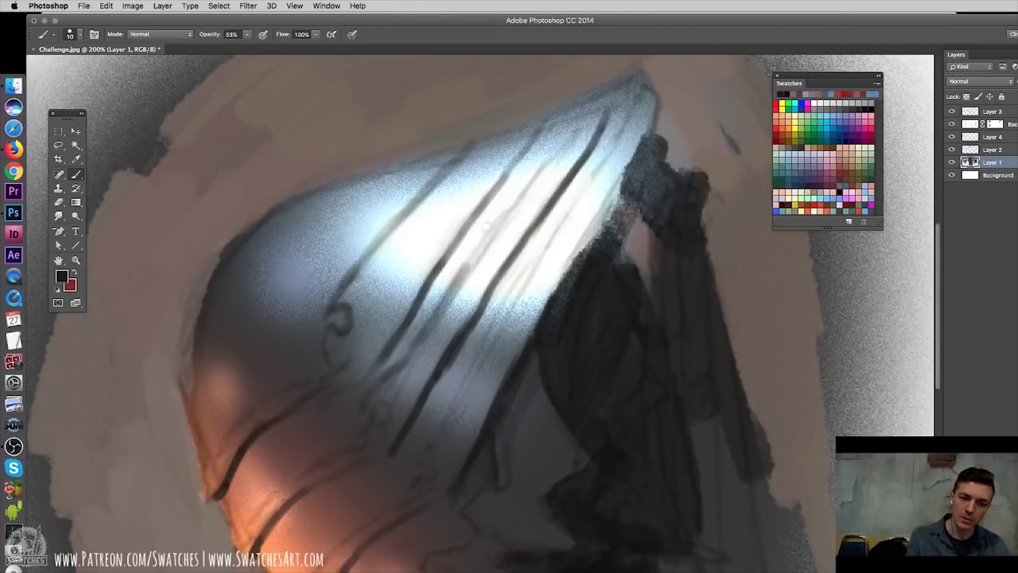
left_click_drag(507, 209, 525, 184)
left_click_drag(488, 232, 547, 158)
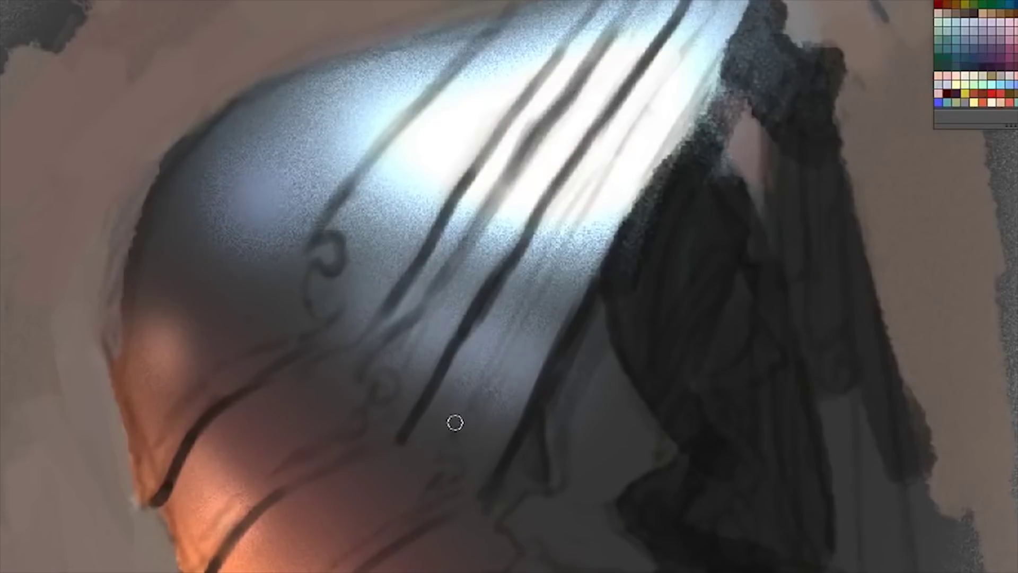
left_click_drag(455, 423, 692, 32)
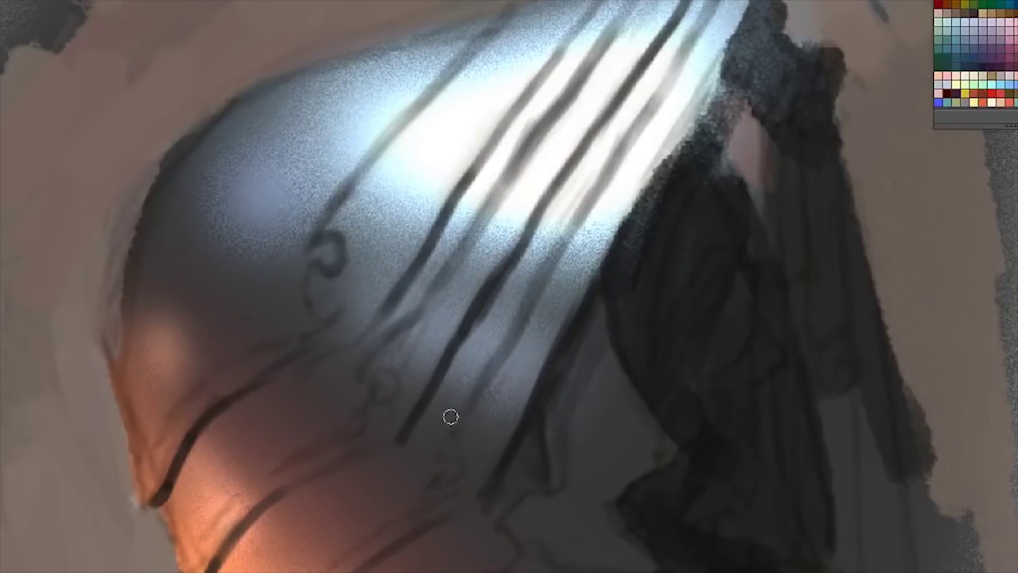
- Paint softer secondary lines beside the grooves on the lower bands and define the curled ornament at their ends
mouse_move(256, 544)
left_mouse_down()
mouse_move(268, 472)
mouse_move(389, 400)
mouse_move(373, 377)
mouse_move(435, 315)
left_mouse_up()
left_click_drag(313, 255, 334, 304)
left_click_drag(159, 464, 308, 326)
- Set the Burn tool's range to Shadows and darken the armor where the blue and orange areas meet
key("super+minus")
right_click(376, 313)
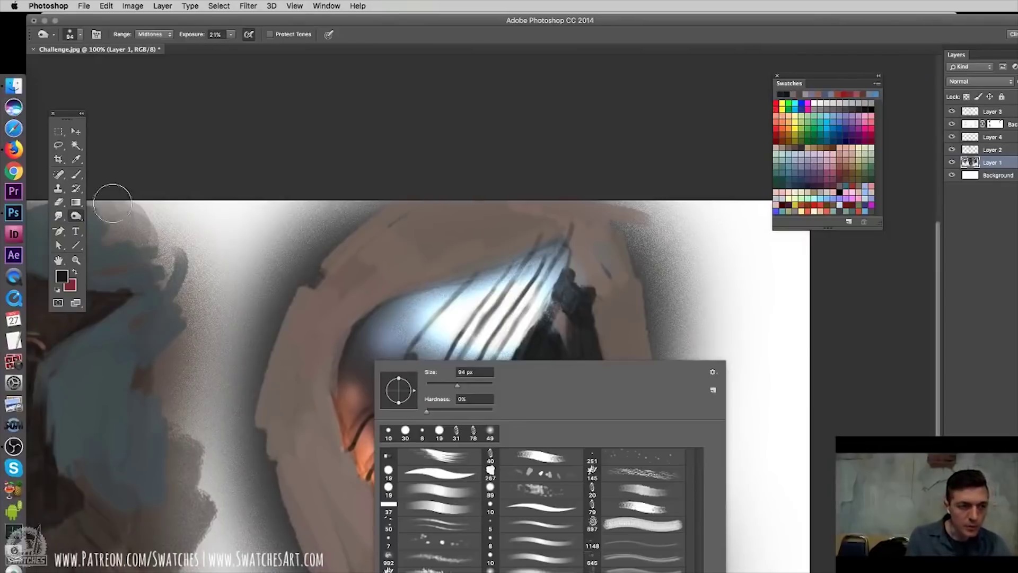
left_click(152, 34)
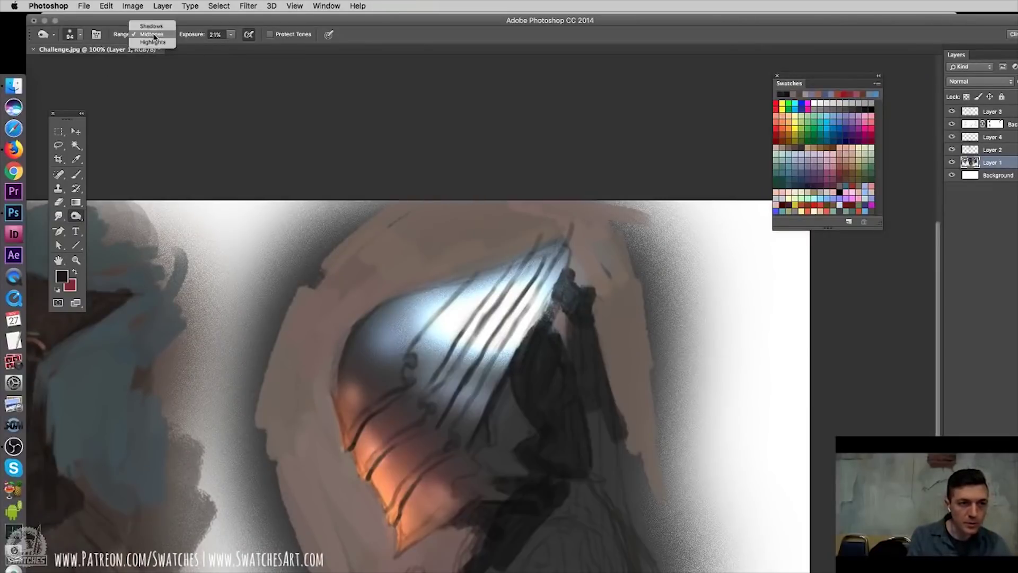
left_click(149, 25)
mouse_move(357, 347)
left_mouse_down()
mouse_move(399, 415)
mouse_move(455, 436)
mouse_move(477, 423)
mouse_move(496, 440)
left_mouse_up()
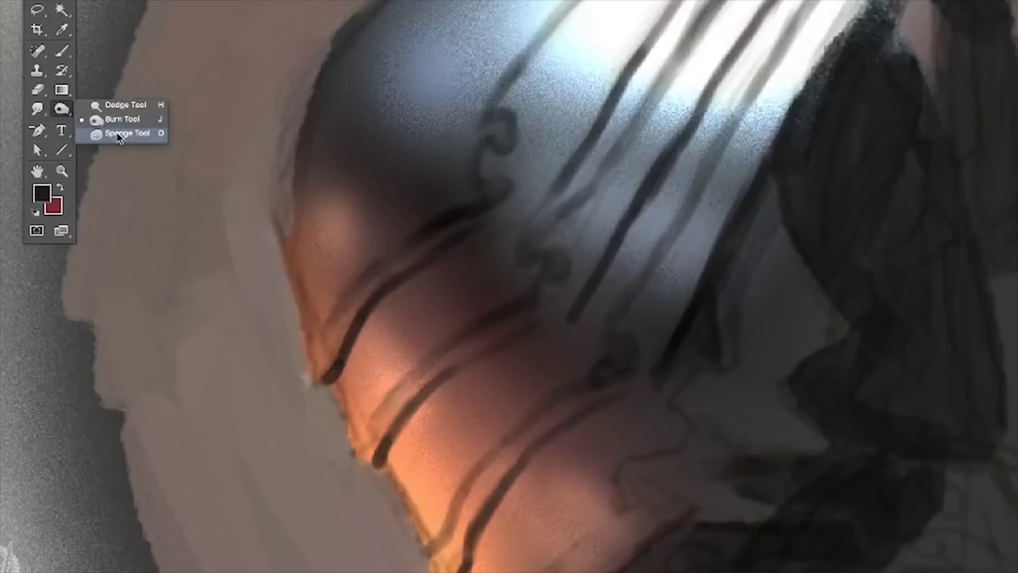
- Desaturate the armor's orange bands with the Sponge tool, using a smaller brush size
left_click(120, 137)
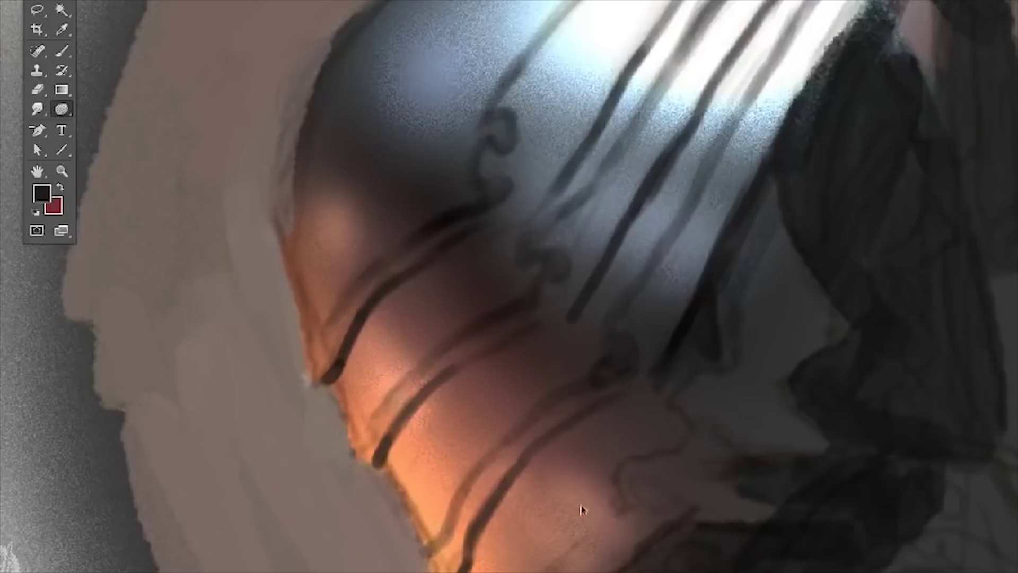
right_click(548, 482)
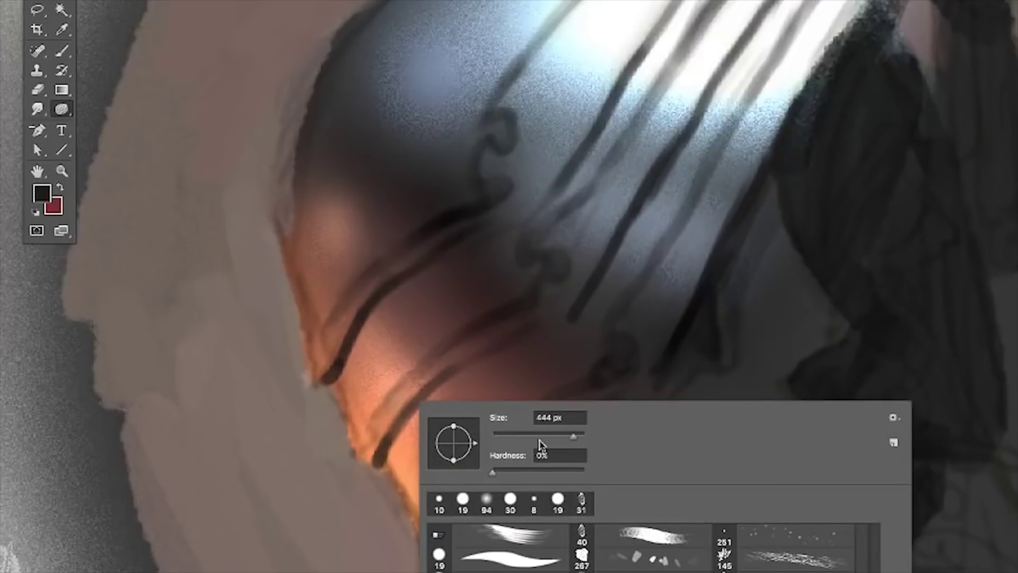
left_click(556, 437)
left_click(272, 345)
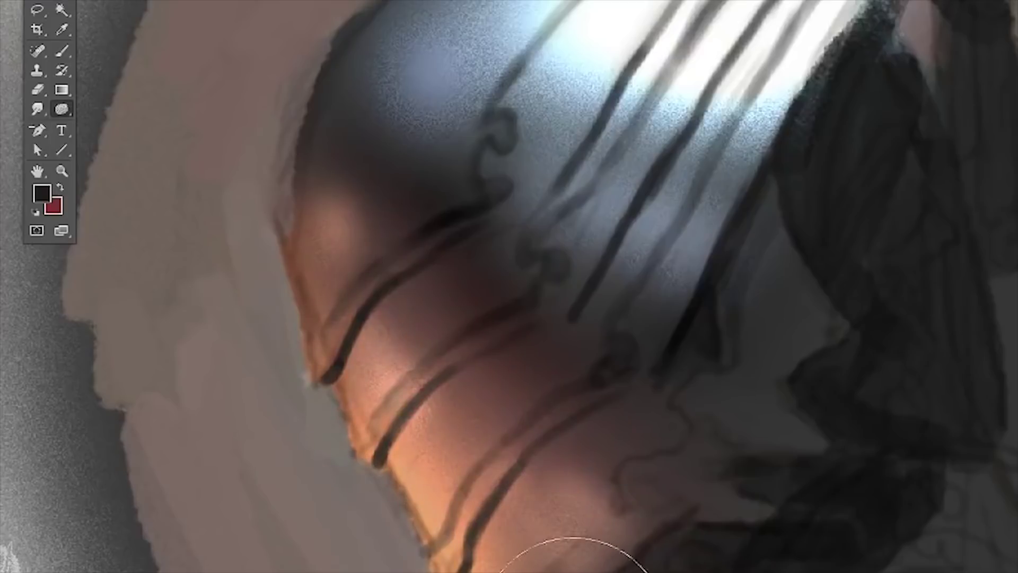
- Return to the Burn tool and darken the armor's orange left edge and its bright upper area
key("shift+o")
key("shift+o")
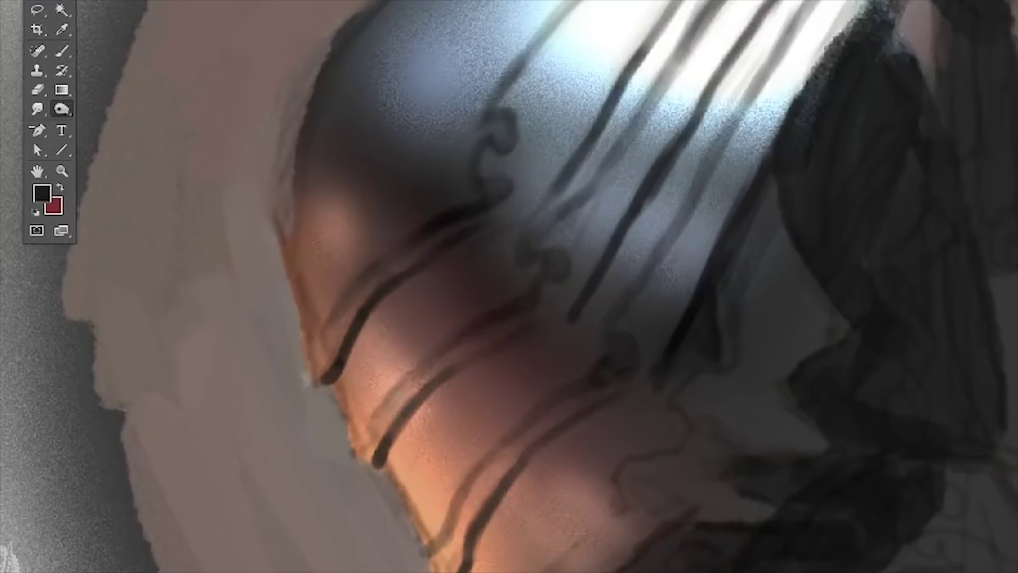
left_click_drag(352, 351, 435, 482)
left_click_drag(321, 310, 425, 509)
left_click_drag(270, 212, 422, 488)
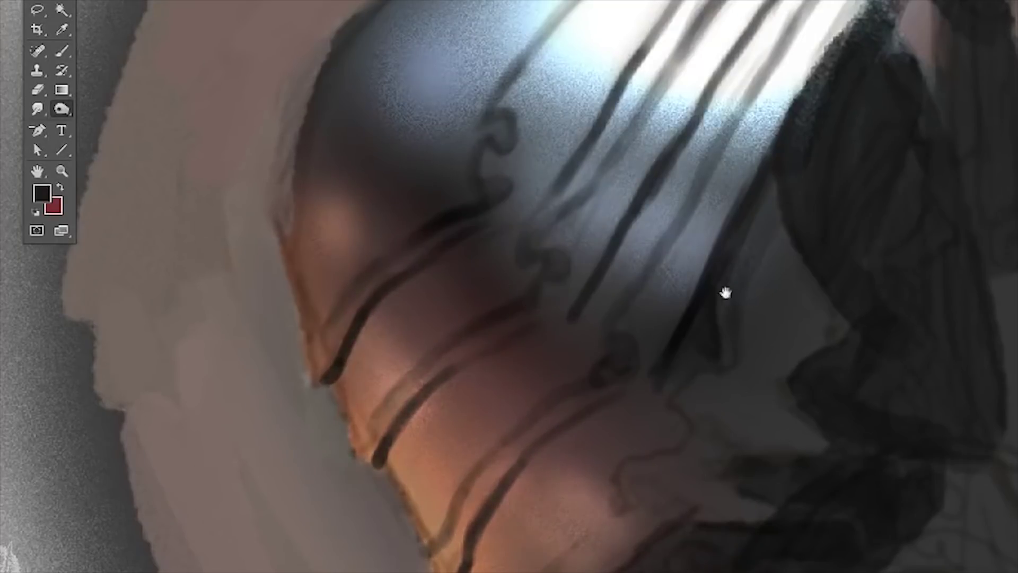
left_click_drag(741, 204, 677, 393)
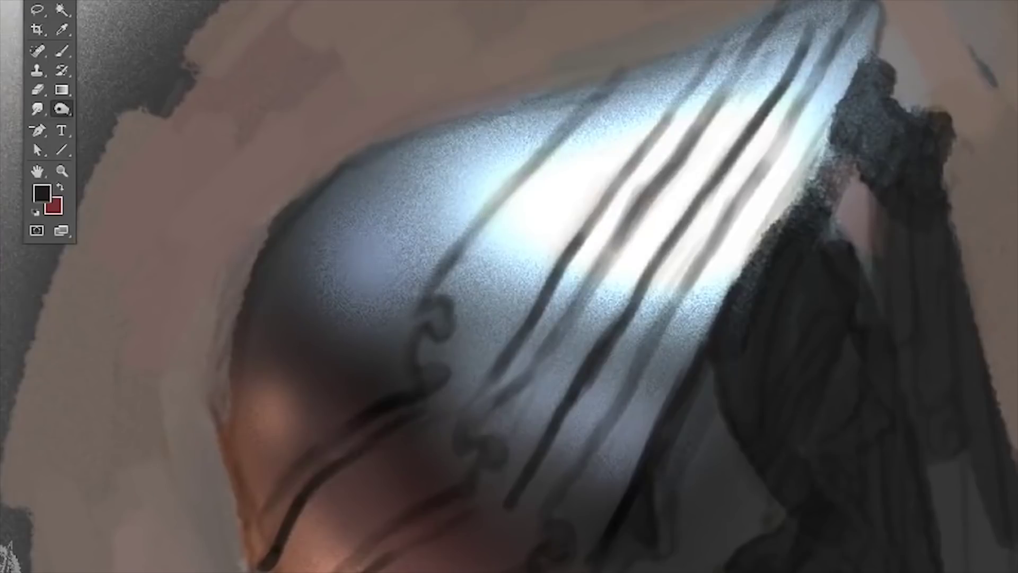
left_click_drag(841, 34, 559, 132)
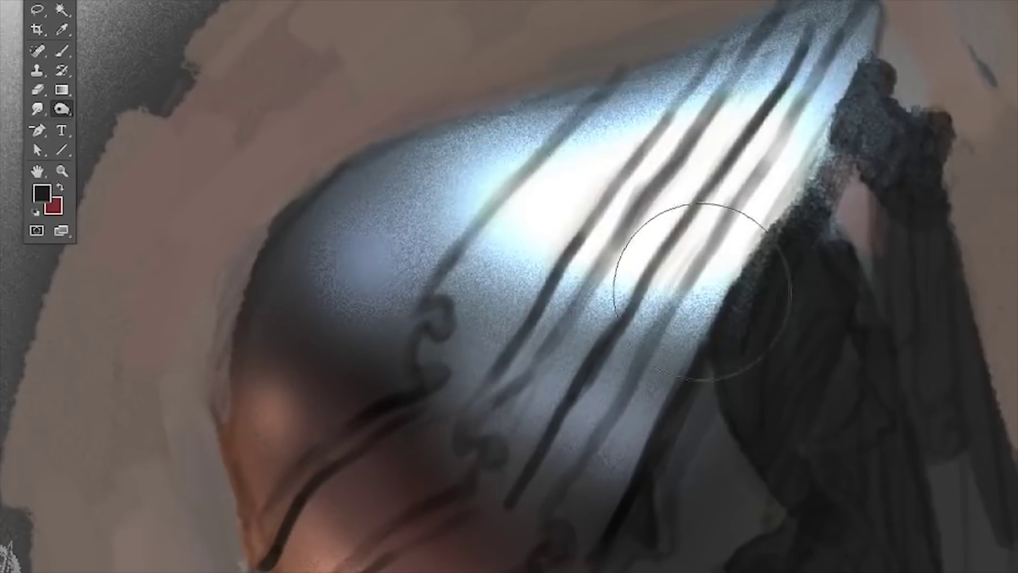
- Paint pale blue highlights, sampled from the bright glare, on the curled ornaments and along the lower plates' edges
left_click(523, 227, "alt")
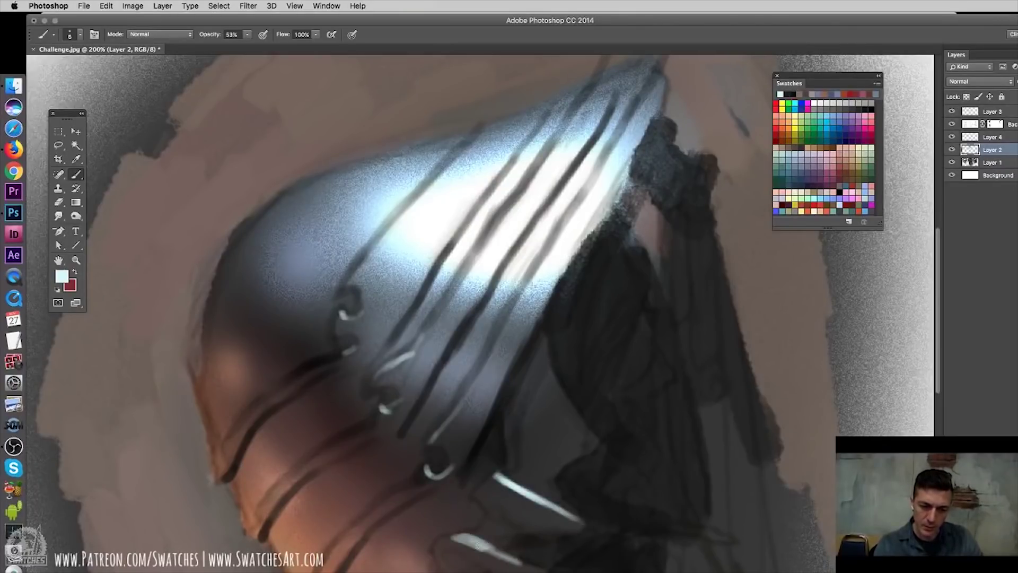
left_click(477, 281, "alt")
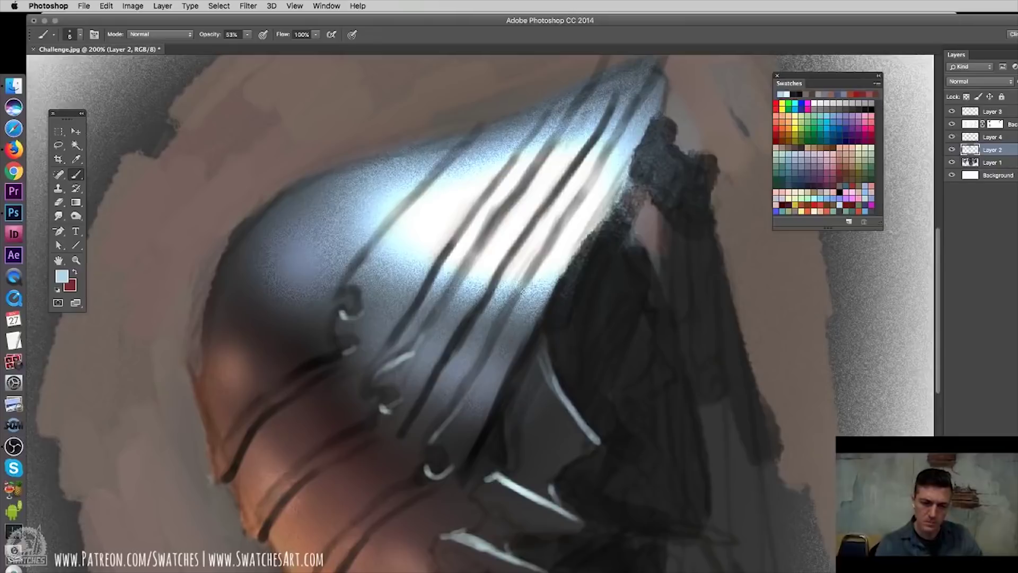
key("super+minus")
left_click_drag(580, 401, 530, 376)
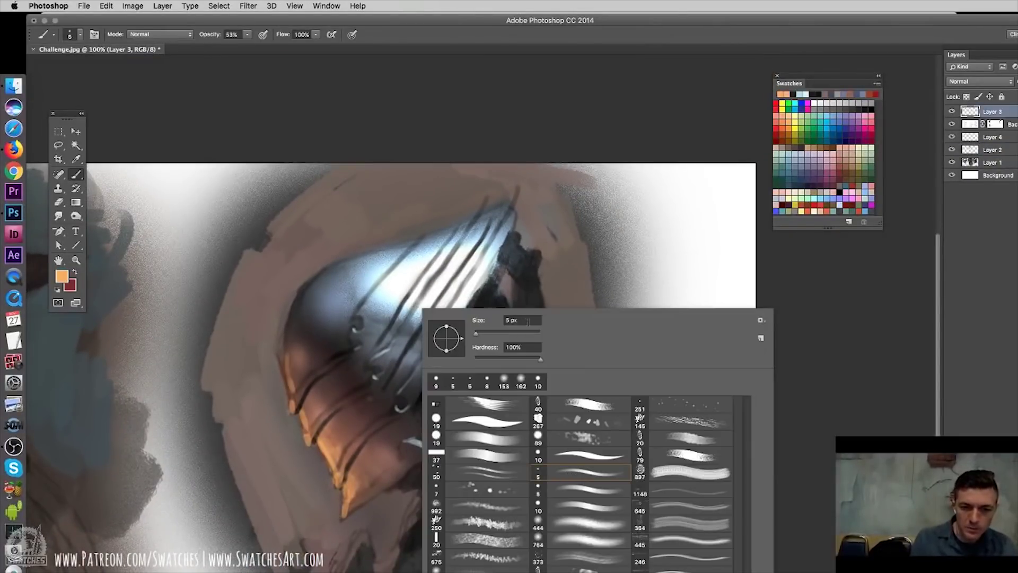
- Set the brush size to 3 px and paint thin pale blue highlights along the lower grooves, curls and pointed plate edge
left_click(517, 320)
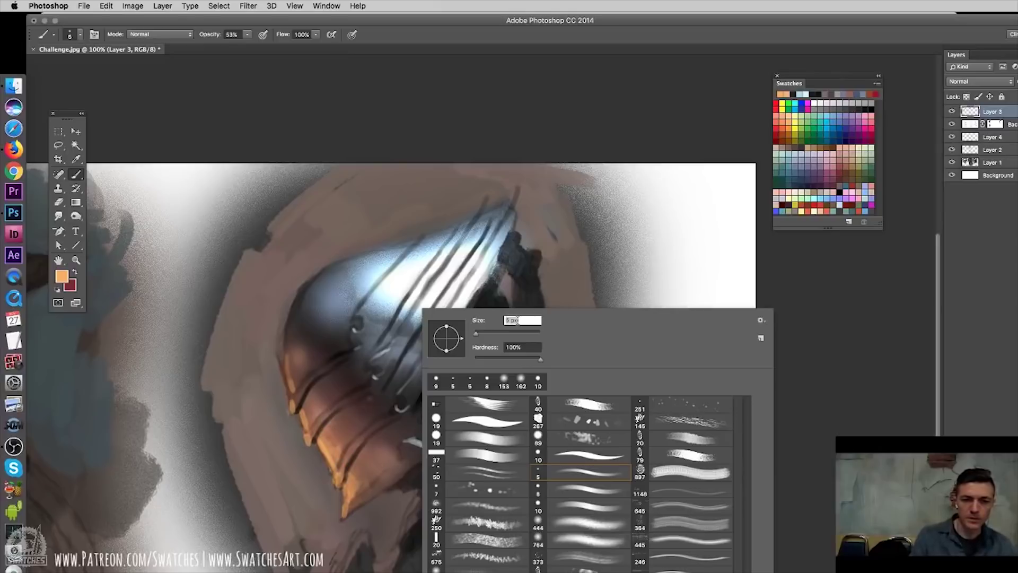
key("Return")
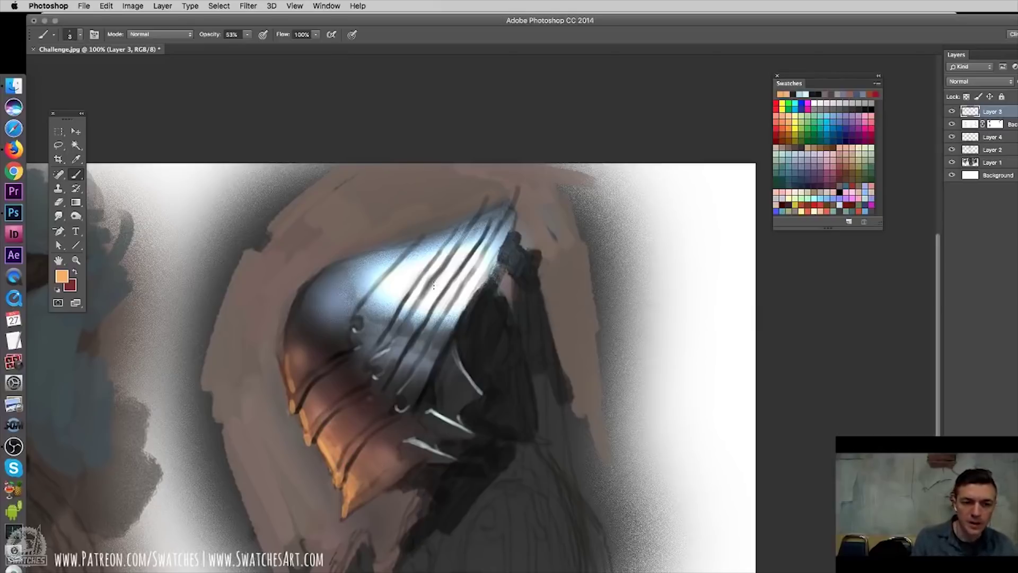
left_click(469, 232, "alt")
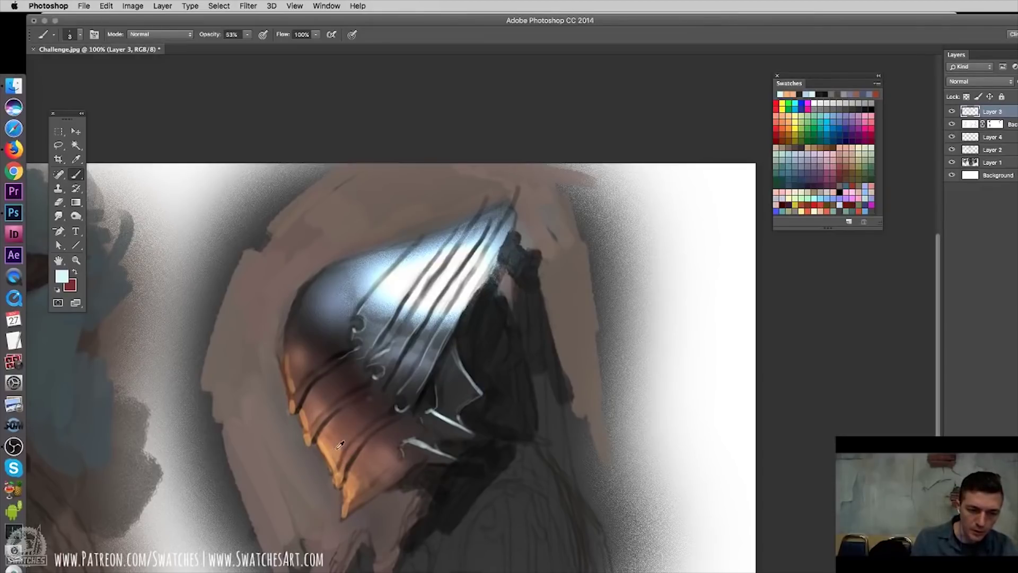
- Sample orange from the armor's edge and paint warm reflected light beneath the pale edges of the two small lower plates
left_click(309, 431, "alt")
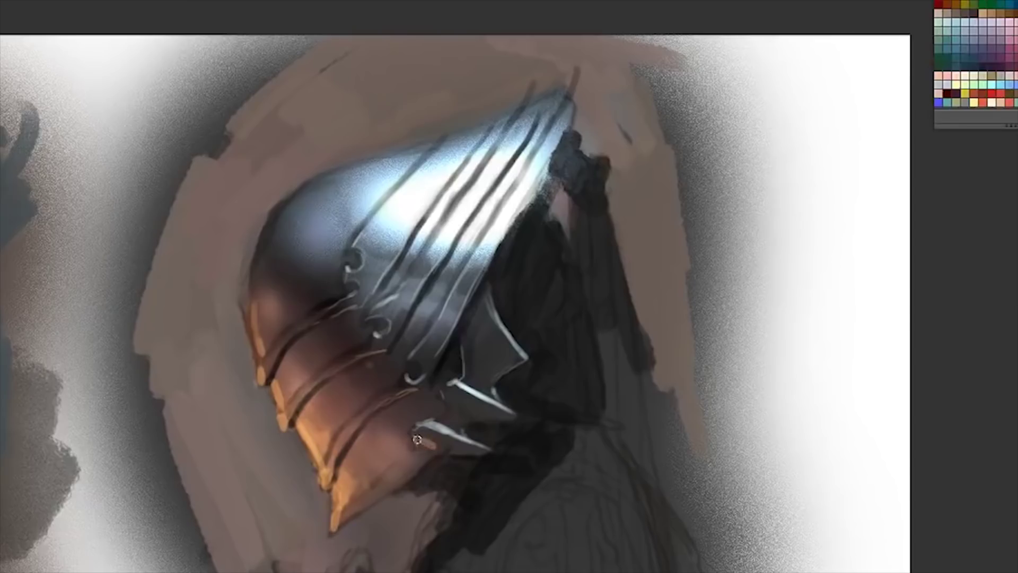
left_click_drag(417, 440, 467, 455)
mouse_move(449, 404)
left_mouse_down()
mouse_move(513, 426)
mouse_move(491, 417)
left_mouse_up()
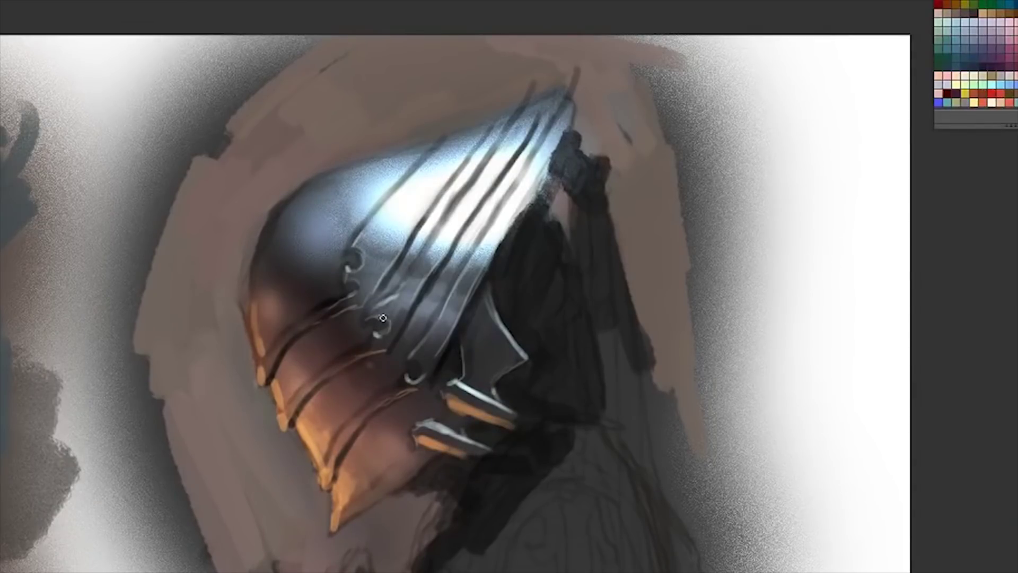
- Add sampled orange accents to the curled ornaments and groove ends, and toggle Layer 3's visibility to compare the effect
left_click_drag(348, 277, 357, 288)
left_click(313, 288, "alt")
mouse_move(352, 301)
left_mouse_down()
mouse_move(306, 322)
mouse_move(266, 372)
mouse_move(287, 413)
left_mouse_up()
left_click_drag(345, 436, 327, 474)
left_click_drag(366, 500, 440, 447)
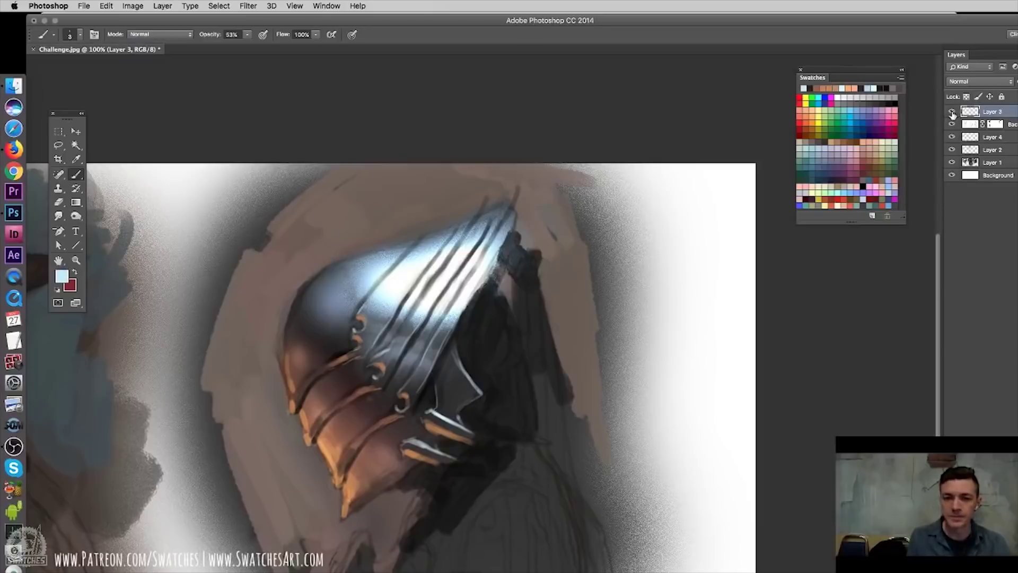
left_click(953, 112)
left_click(953, 112)
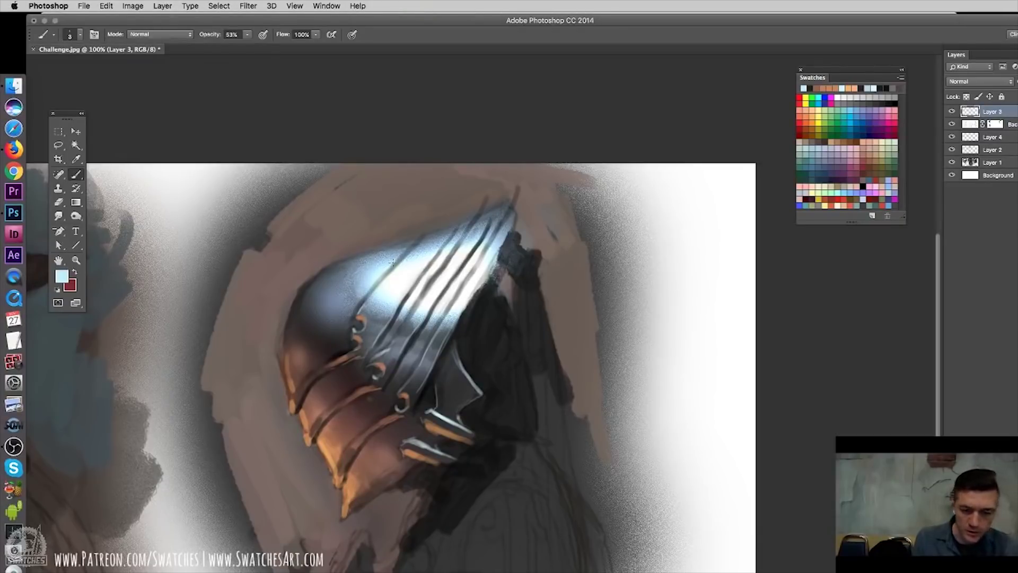
key("super+plus")
left_click_drag(317, 261, 425, 337)
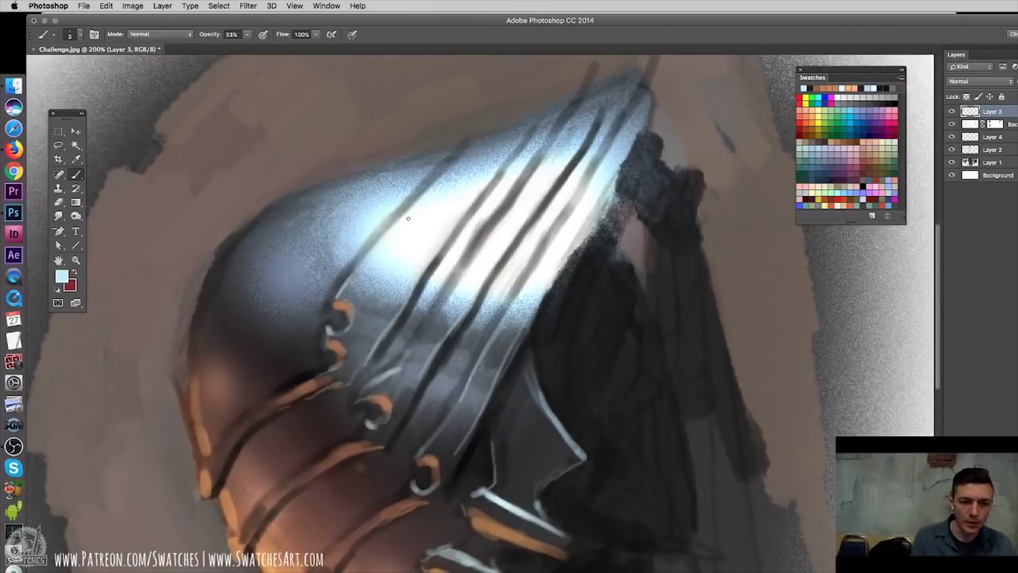
left_click(407, 225, "alt")
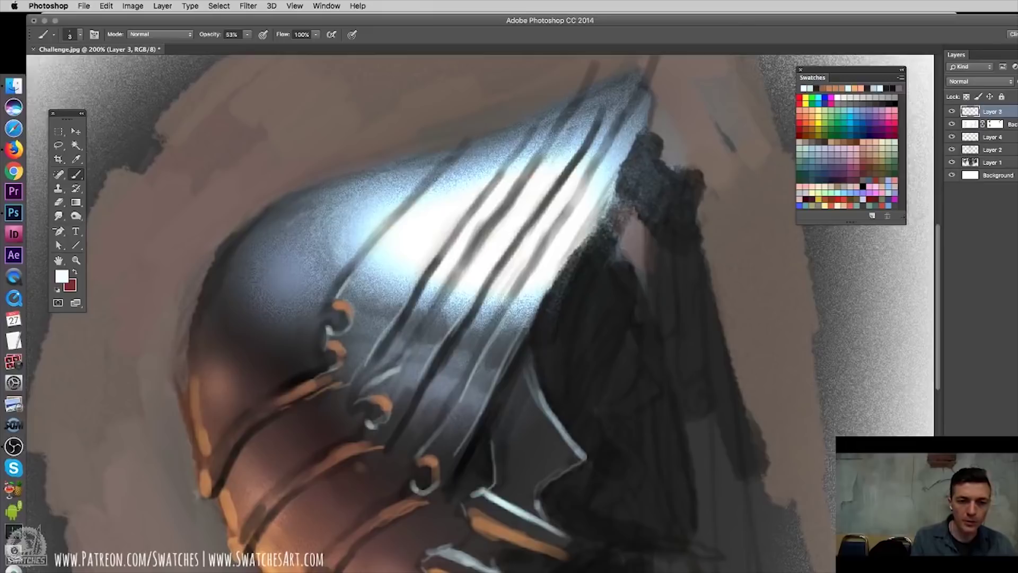
mouse_move(393, 193)
left_mouse_down()
mouse_move(573, 268)
mouse_move(345, 212)
mouse_move(530, 151)
mouse_move(648, 287)
mouse_move(340, 181)
mouse_move(297, 212)
mouse_move(371, 313)
left_mouse_up()
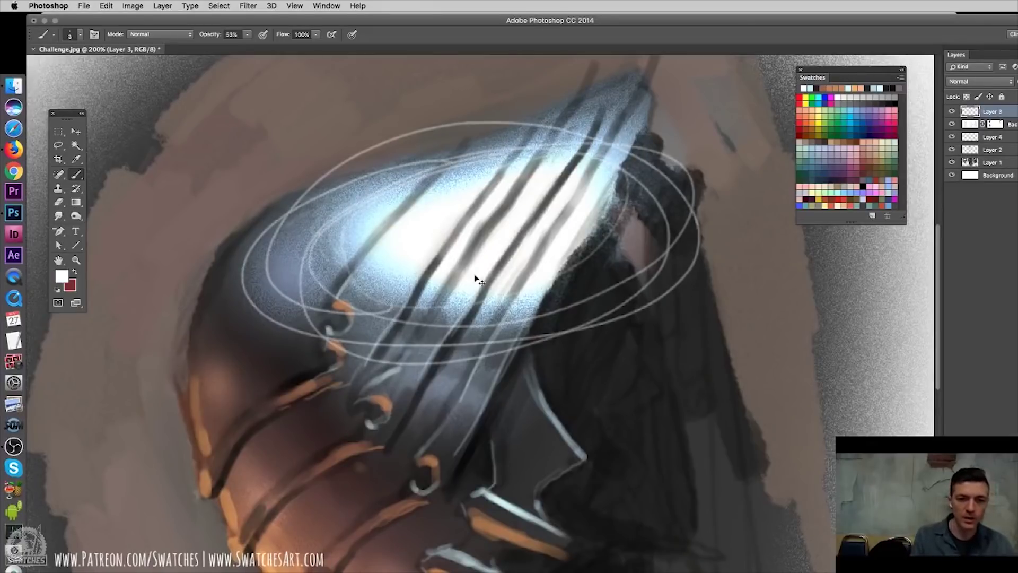
key("ctrl+z")
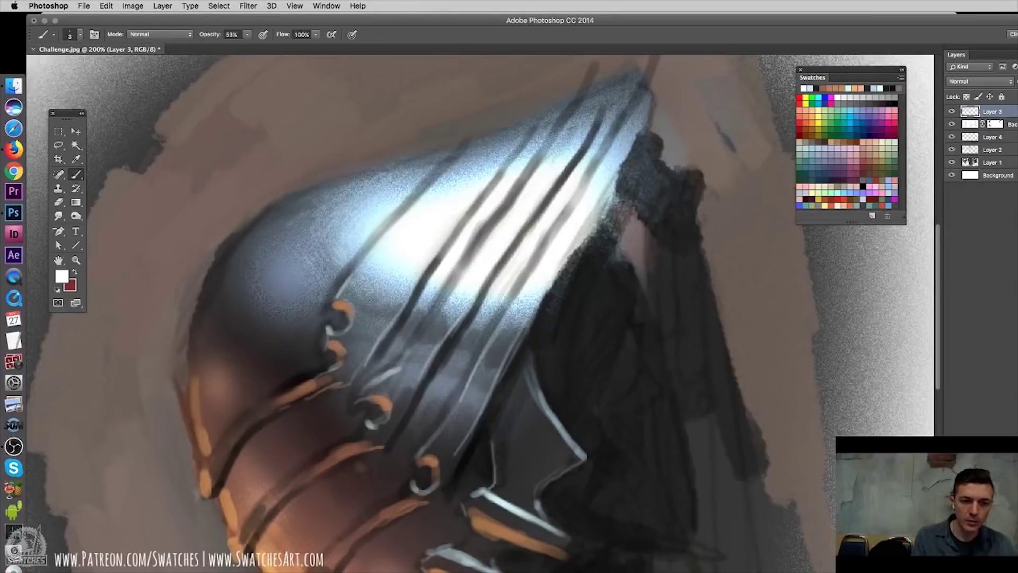
- Sample light blue and paint a bright core in the round blue highlight plus fine texture strokes on the lower blue bands
left_click(396, 265, "alt")
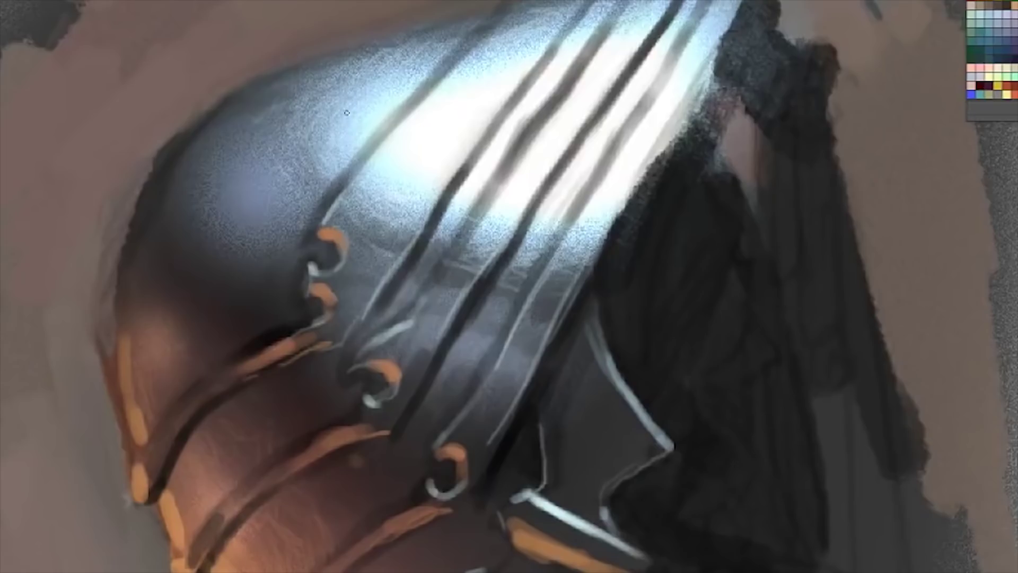
left_click_drag(257, 208, 249, 206)
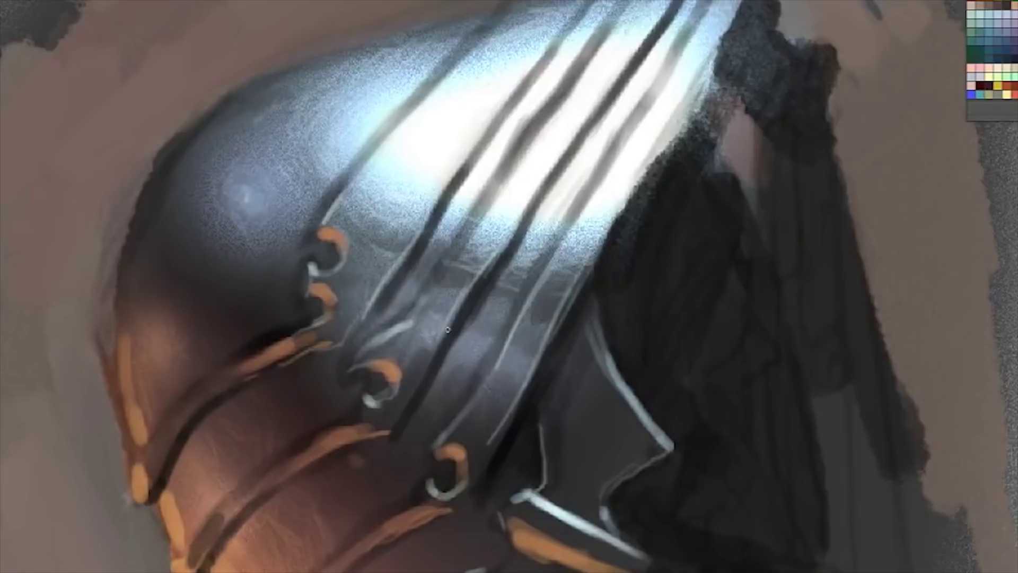
mouse_move(511, 349)
left_mouse_down()
mouse_move(523, 378)
mouse_move(513, 387)
left_mouse_up()
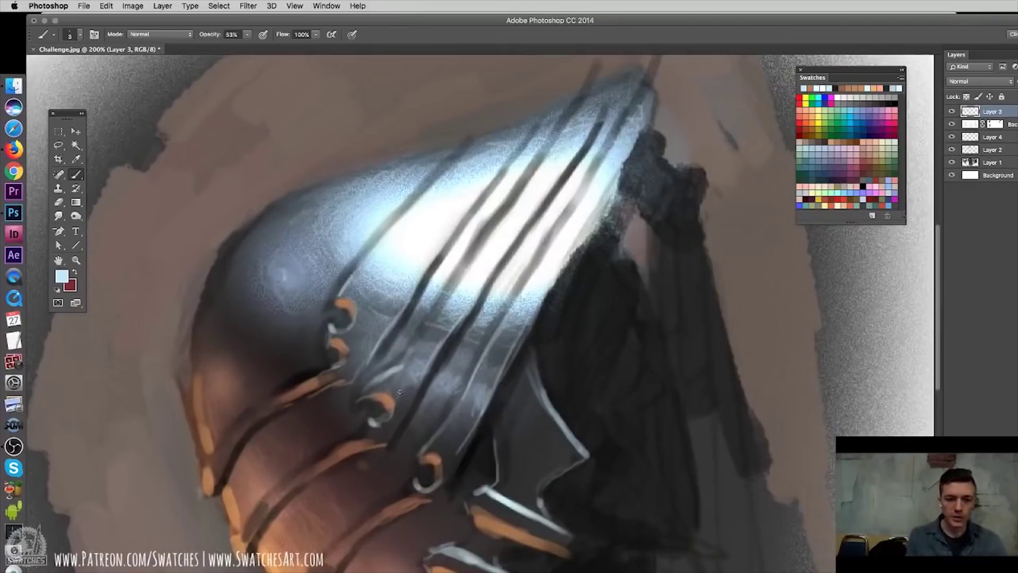
left_click_drag(416, 380, 475, 342)
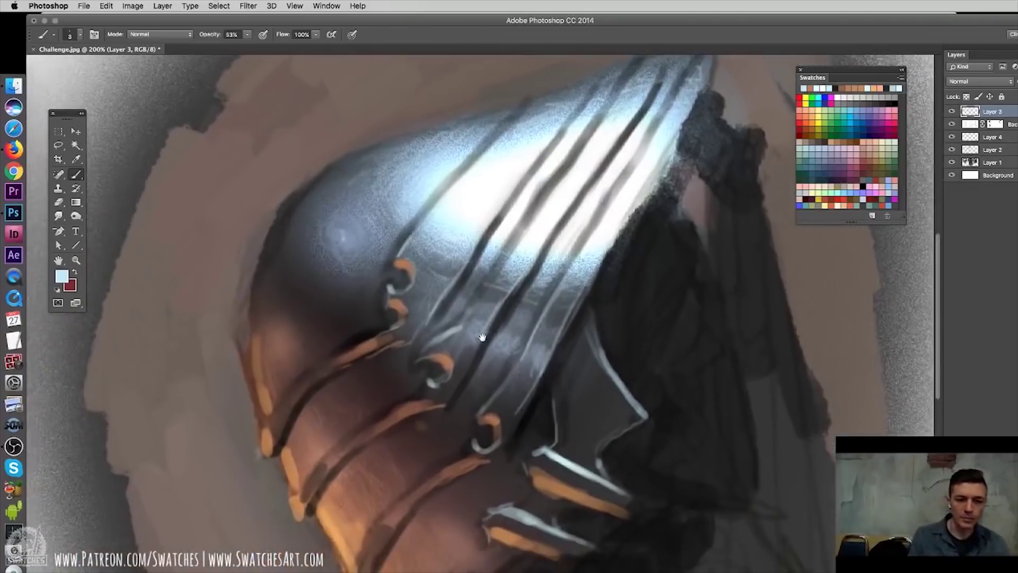
right_click(443, 416)
key("Escape")
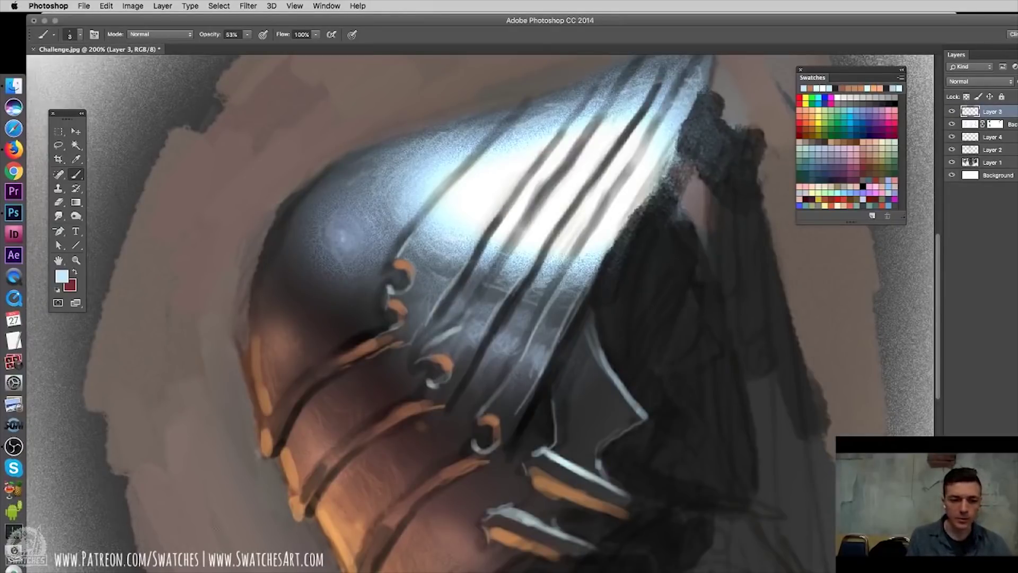
- Sample a dark gray, choose another brush, and paint textured strokes where the dark blue area meets the orange bands
left_click(583, 392, "alt")
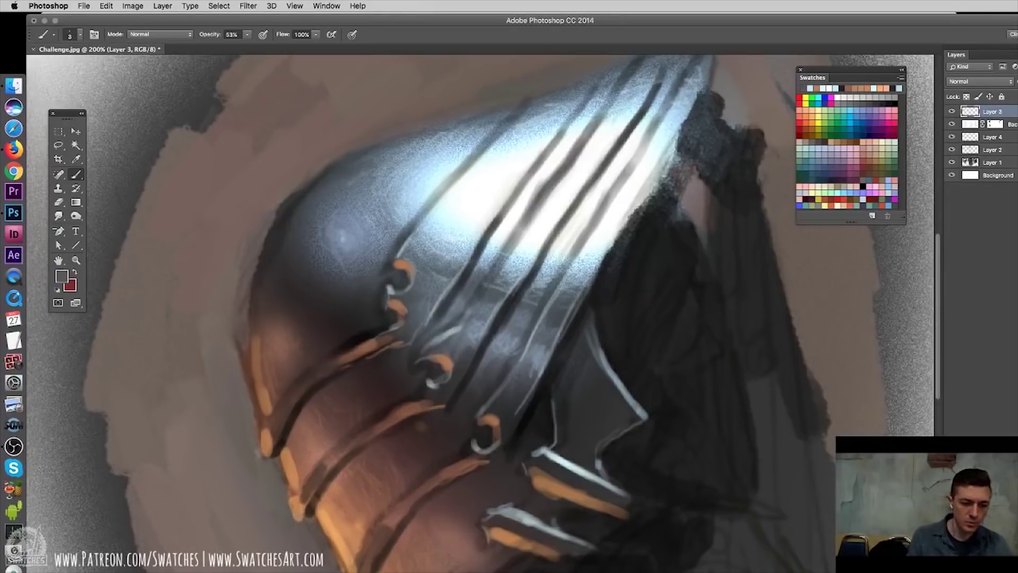
right_click(340, 340)
left_click(388, 413)
mouse_move(330, 345)
left_mouse_down()
mouse_move(356, 331)
mouse_move(323, 349)
left_mouse_up()
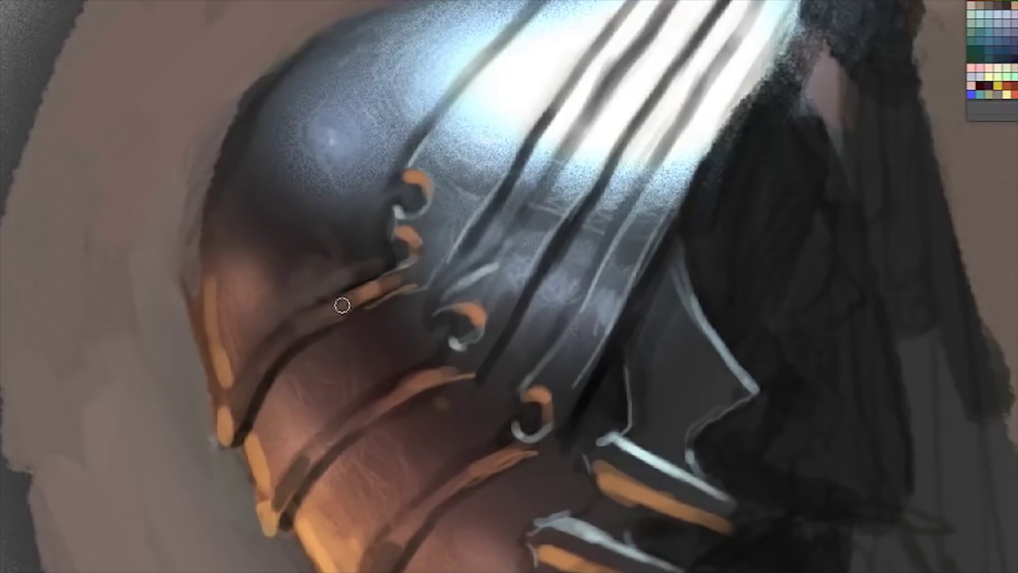
right_click(293, 304)
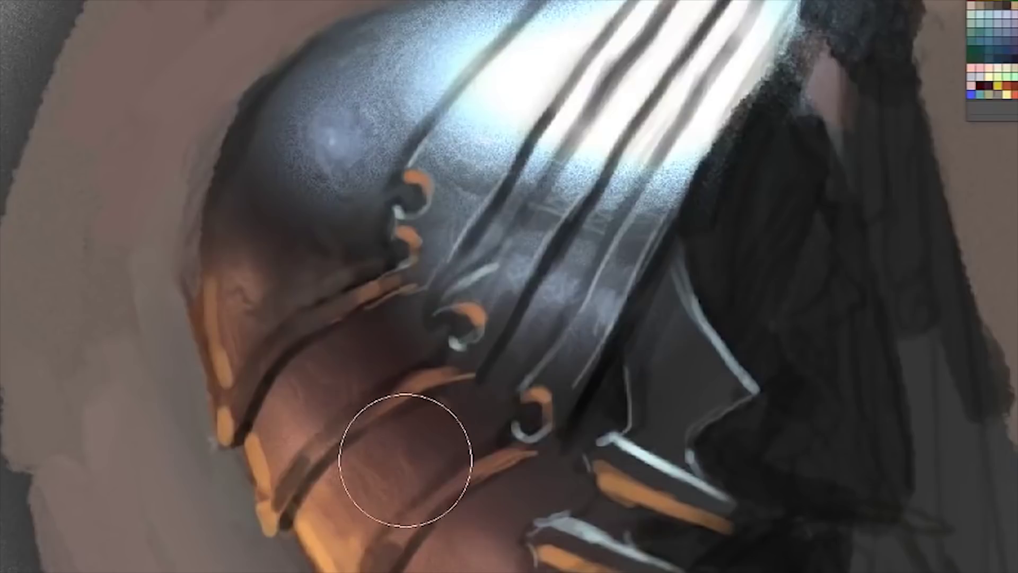
- Choose a different brush and paint dark strokes between the grooves and beside the curls on the lower blue bands
right_click(531, 455)
double_click(600, 498)
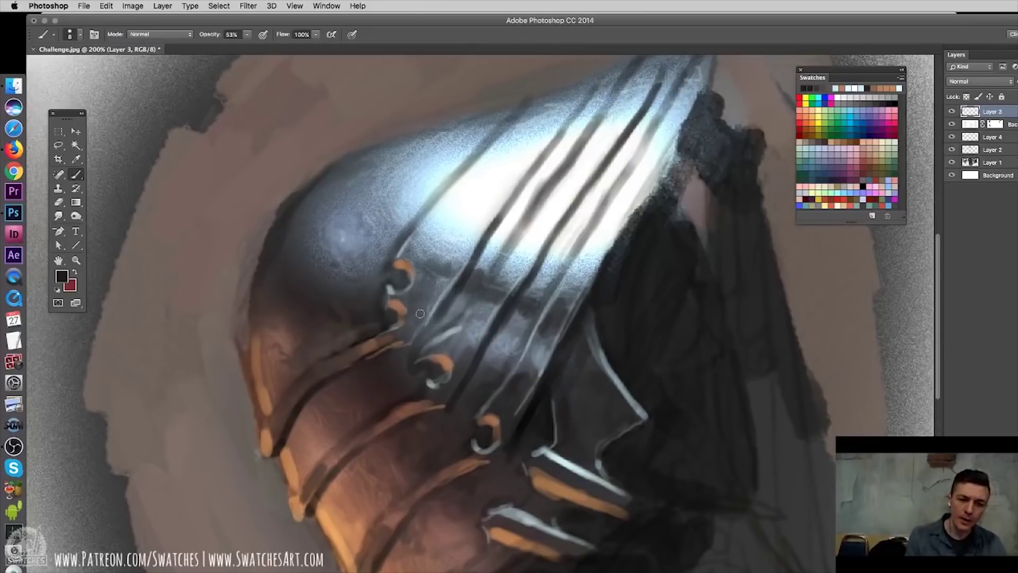
mouse_move(461, 302)
left_mouse_down()
mouse_move(459, 344)
mouse_move(435, 342)
left_mouse_up()
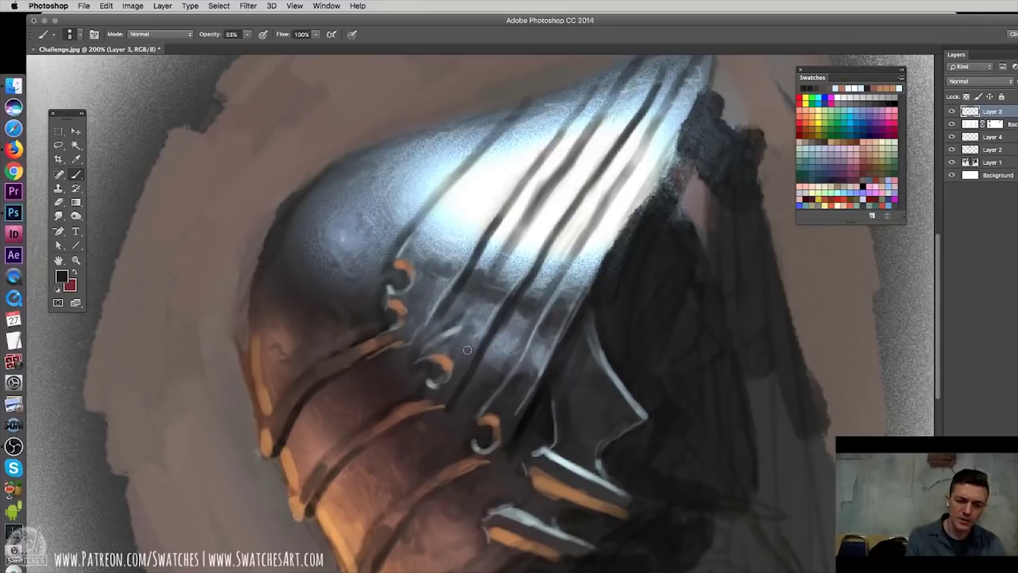
- Examine the texture and edge colors of the rusted armor painting elsewhere on the canvas, and return to the blue armor
left_click_drag(230, 325, 653, 328)
mouse_move(138, 446)
left_mouse_down()
mouse_move(432, 447)
mouse_move(721, 426)
left_mouse_up()
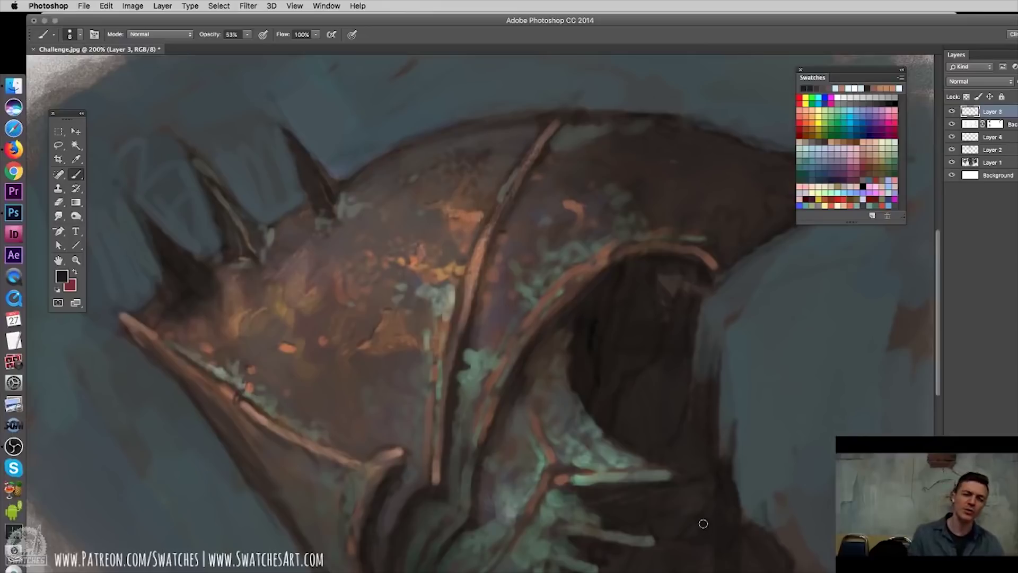
left_click_drag(752, 474, 78, 402)
mouse_move(642, 334)
left_mouse_down()
mouse_move(520, 320)
mouse_move(261, 376)
left_mouse_up()
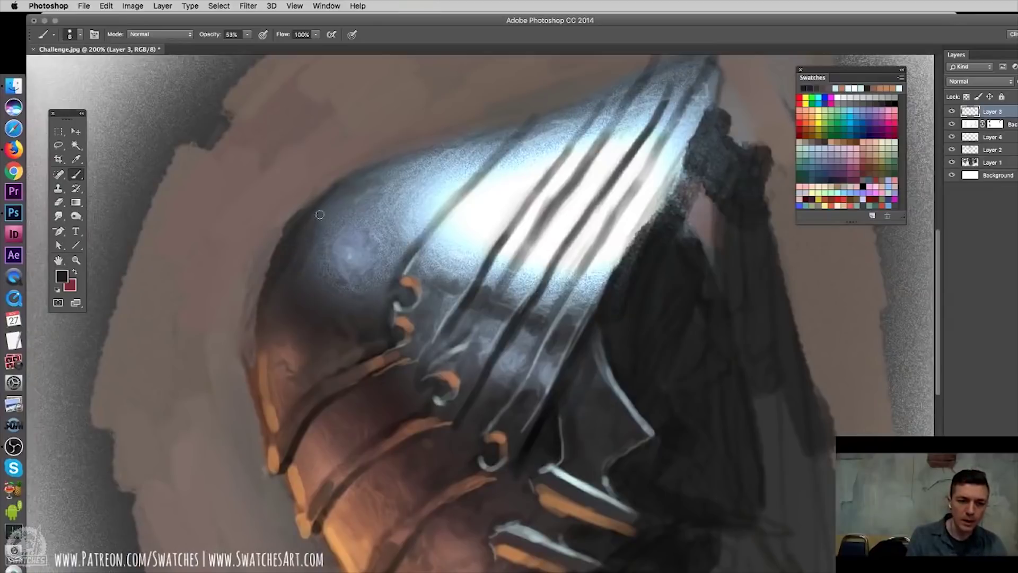